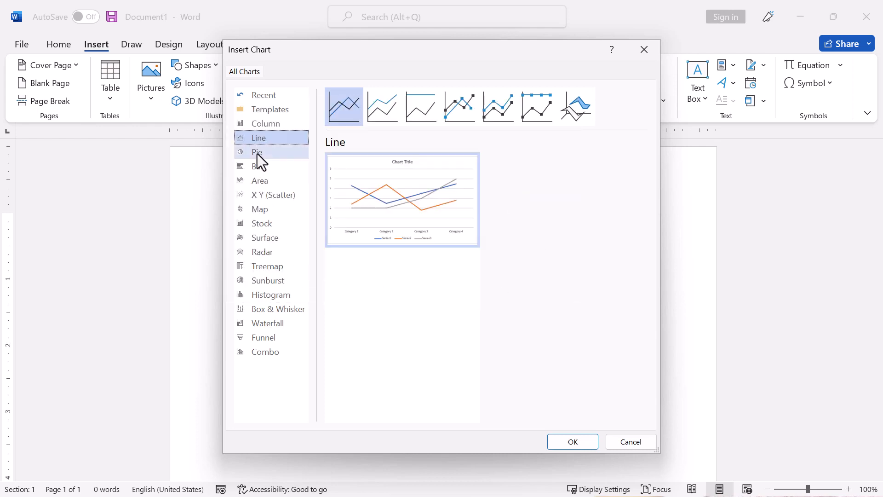
Step: Insert a clustered column chart, then enlarge its data sheet and move it away from the middle of the chart
left_click(257, 153)
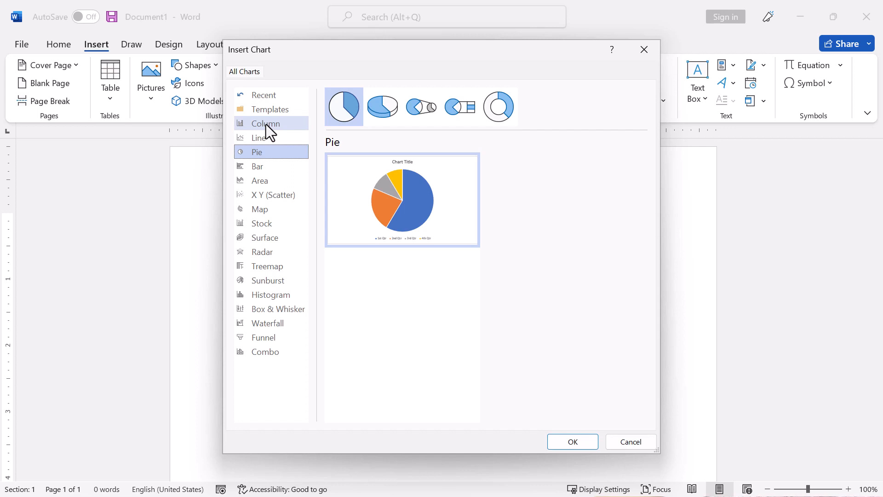
left_click(266, 124)
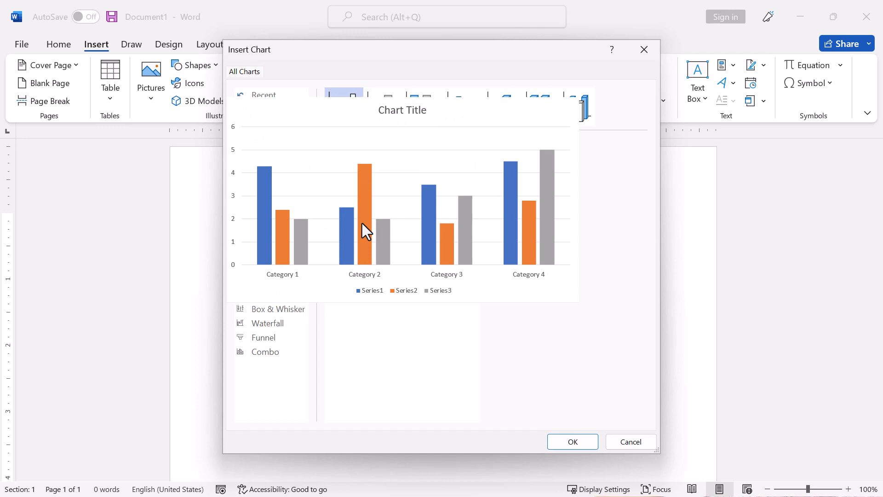
left_click(573, 442)
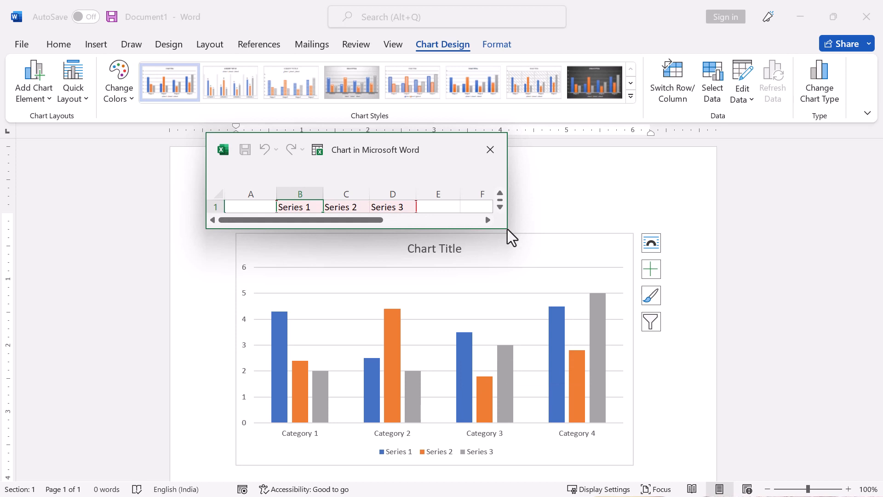
left_click_drag(505, 227, 610, 383)
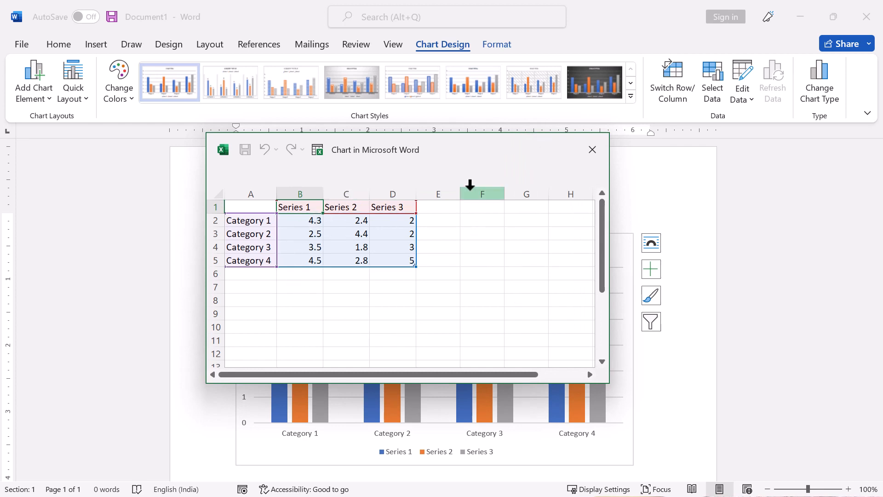
left_click_drag(458, 142, 296, 66)
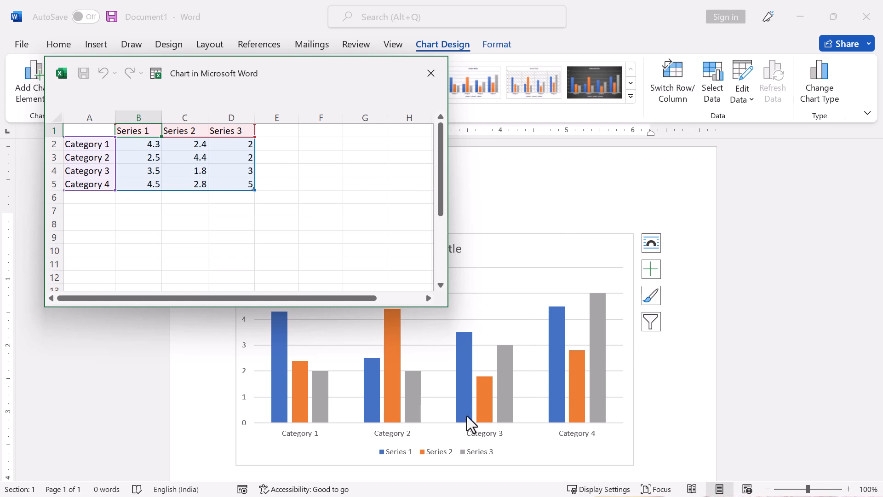
Step: Replace the four category labels in A2:A5 of the chart data with the students' first names
left_click(100, 144)
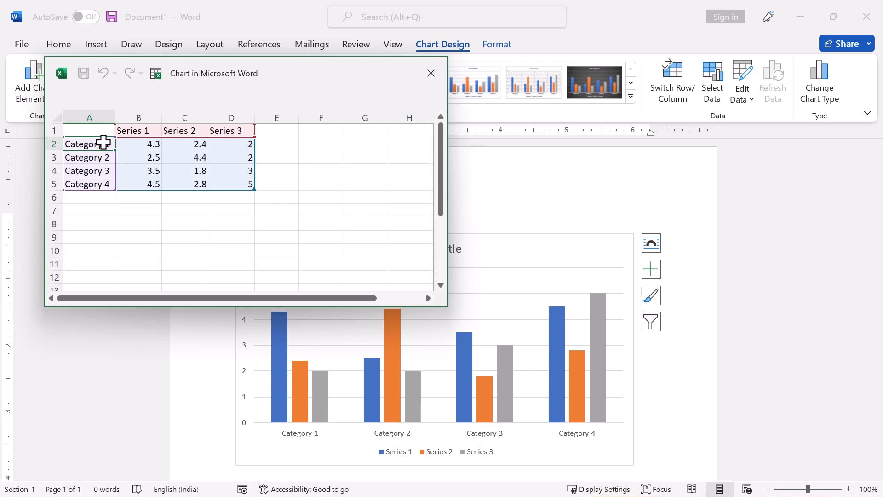
type("amal")
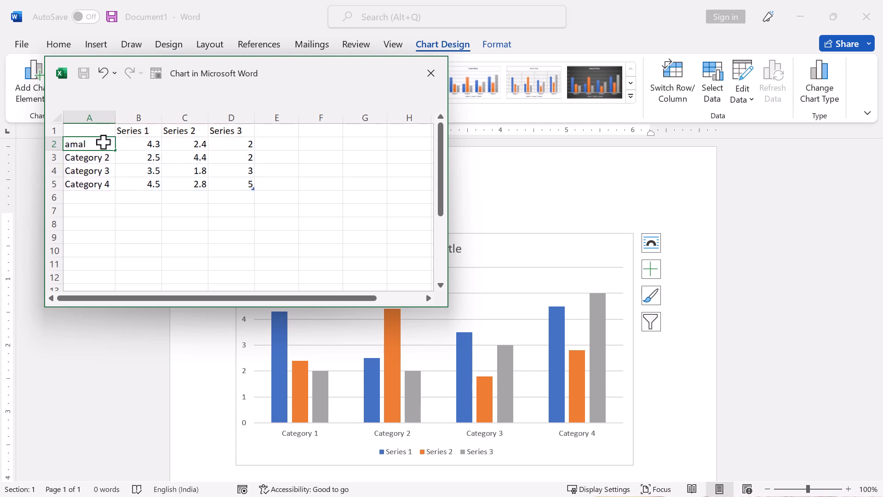
left_click(105, 161)
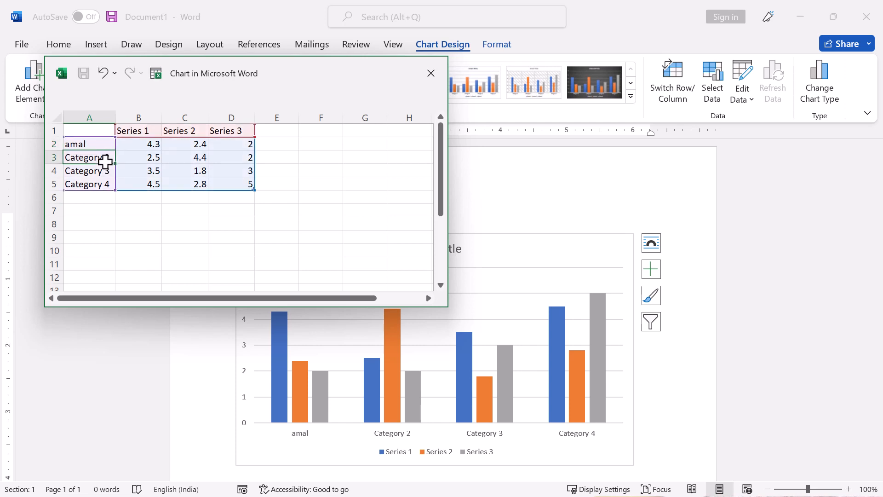
type("kajol")
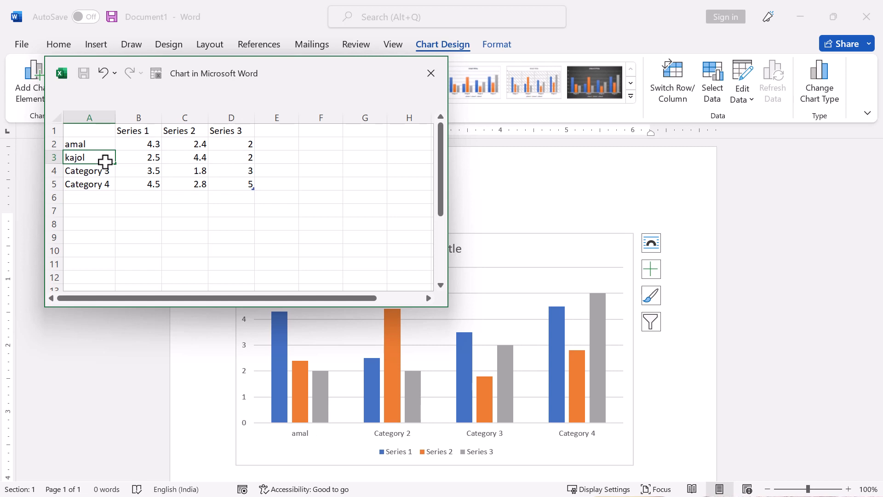
key("Return")
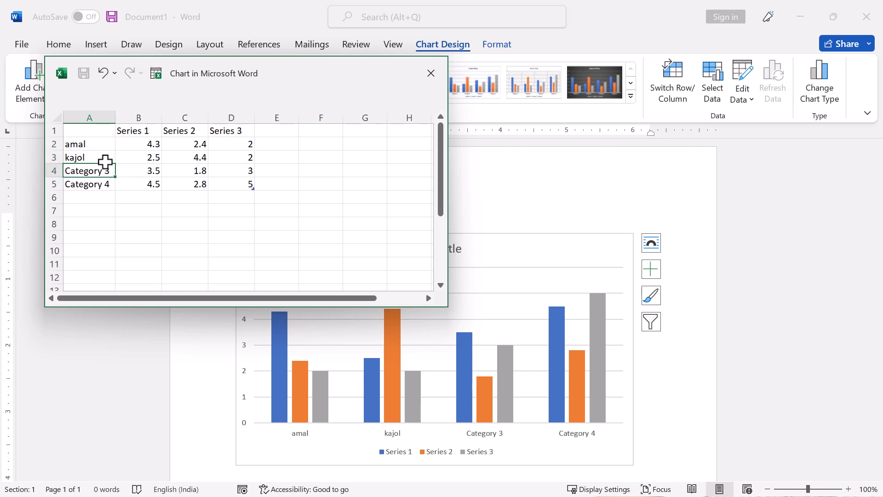
type("priti")
key("Return")
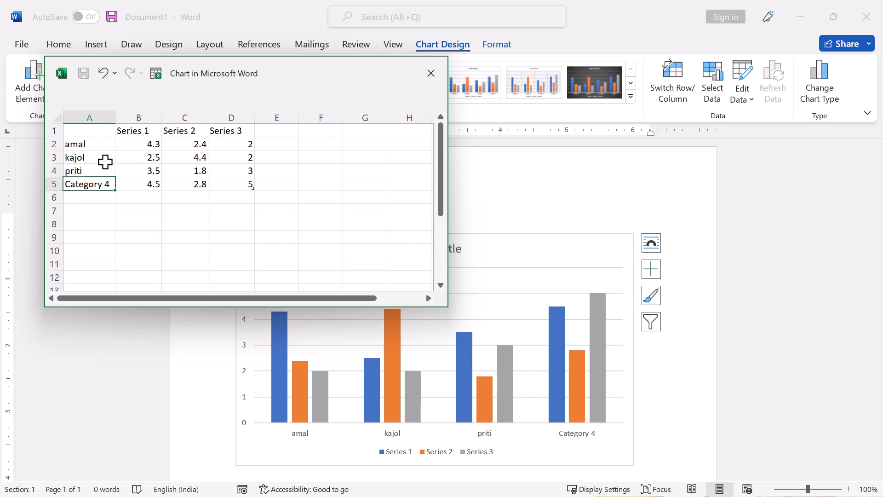
type("silpa")
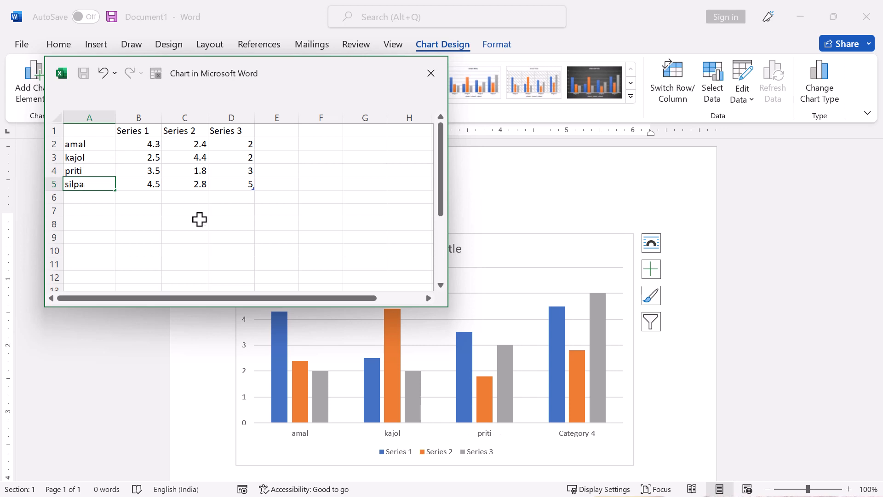
left_click(152, 144)
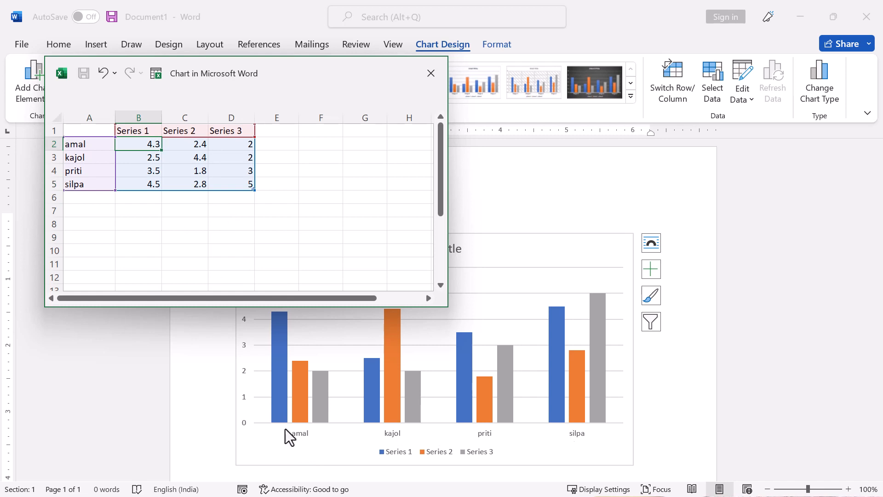
Step: Rename the three series headers in B1:D1 as beng, eng and math
left_click(140, 130)
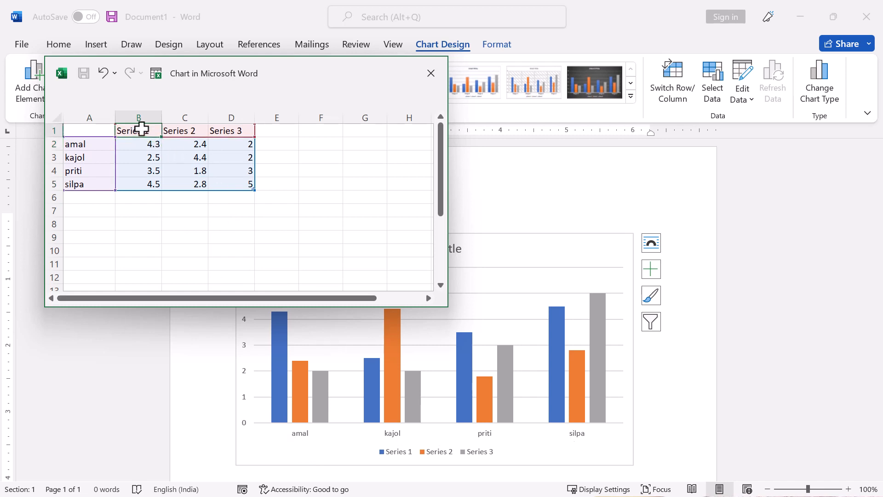
type("beng")
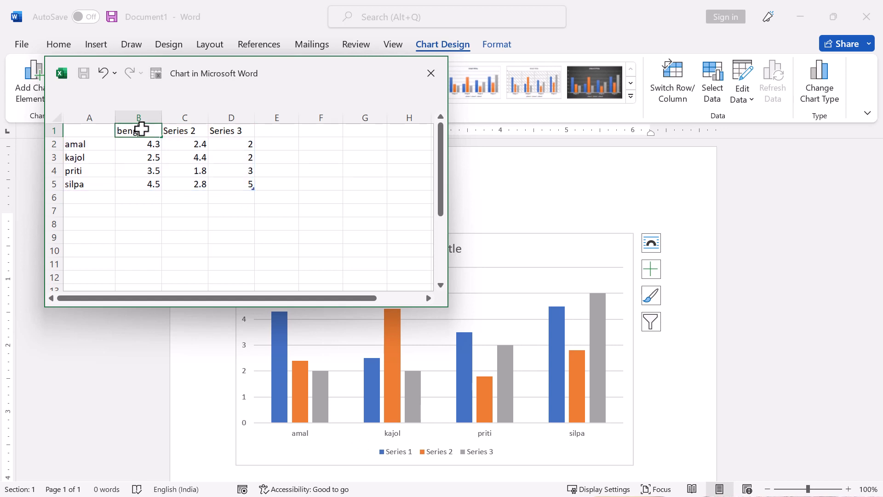
key("Tab")
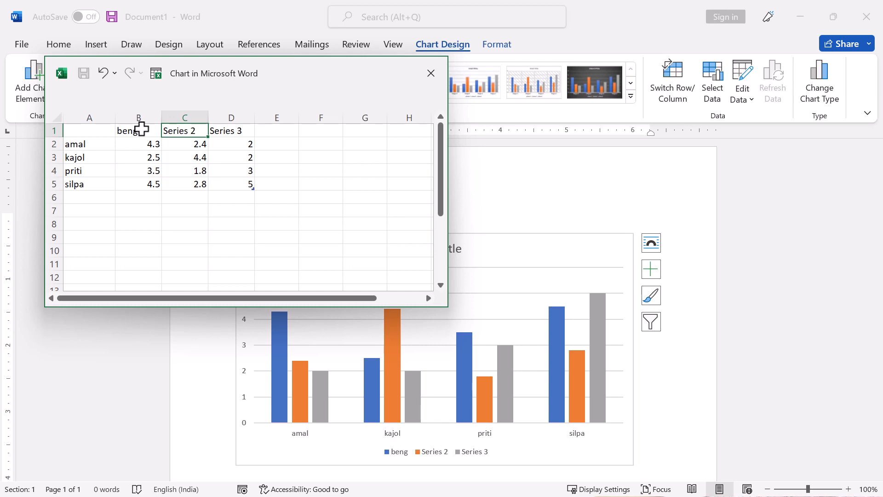
type("eng")
key("Tab")
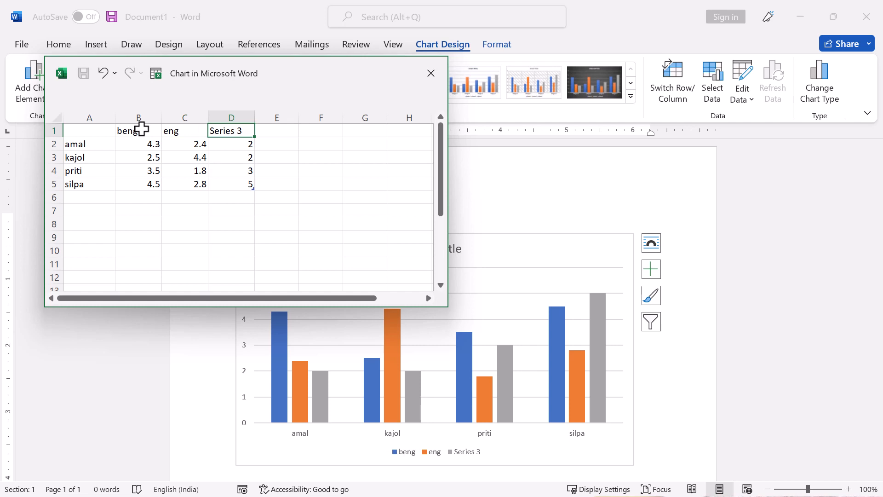
type("math")
key("Return")
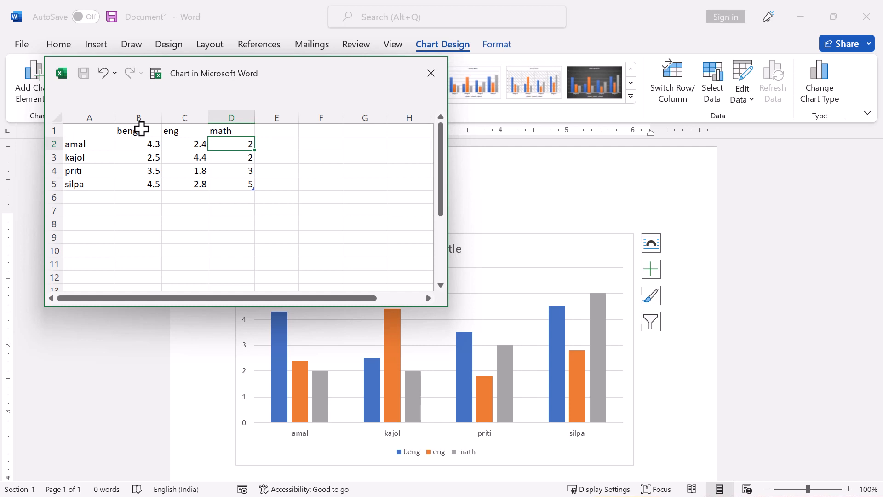
left_click(142, 142)
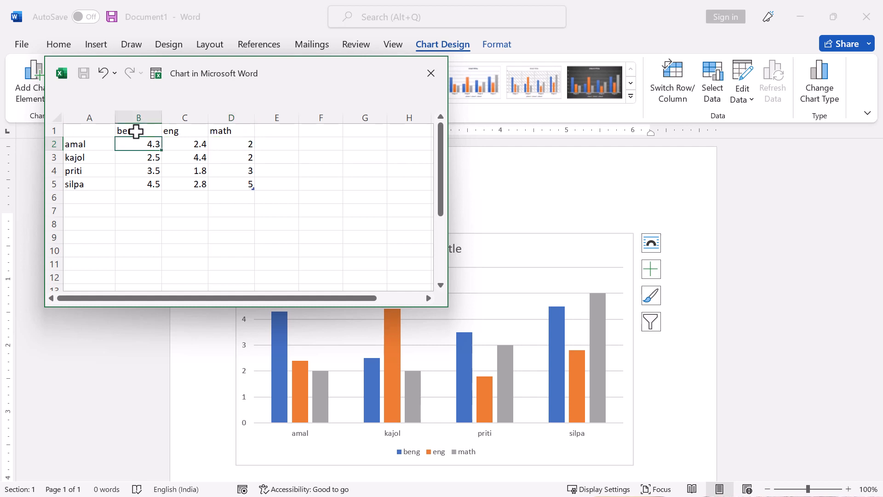
left_click_drag(137, 132, 236, 130)
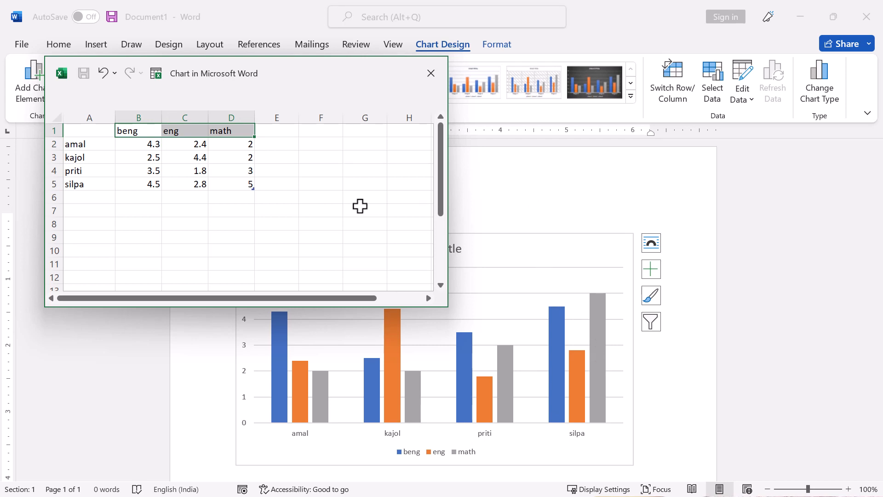
Step: Enter the beng marks 50, 70, 40 and 60 in cells B2 to B5
left_click(138, 145)
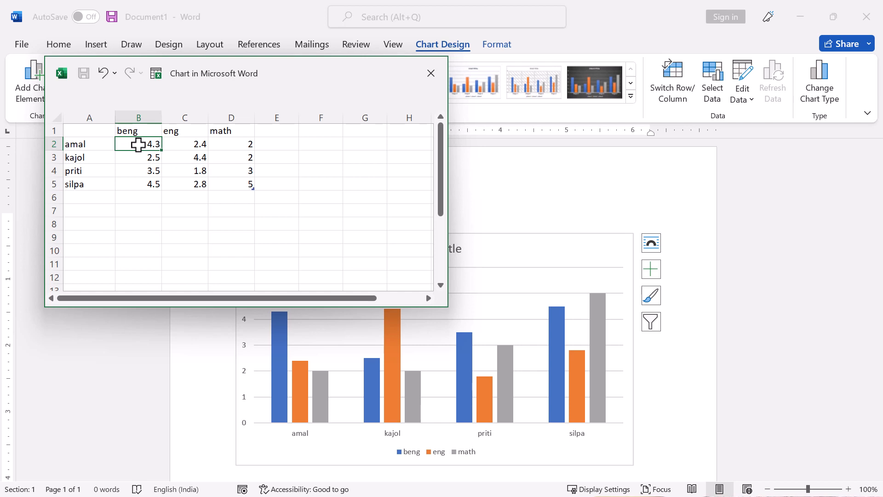
type("50")
key("Return")
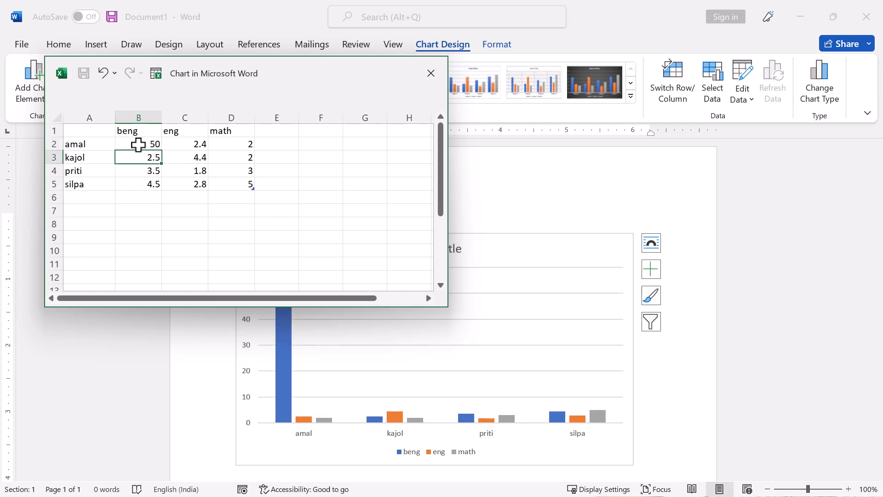
type("70")
key("Return")
type("40")
key("Return")
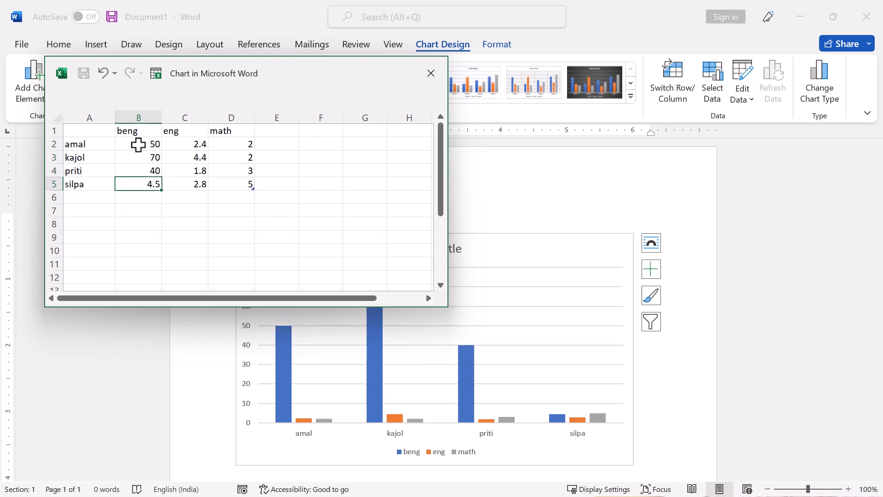
type("60")
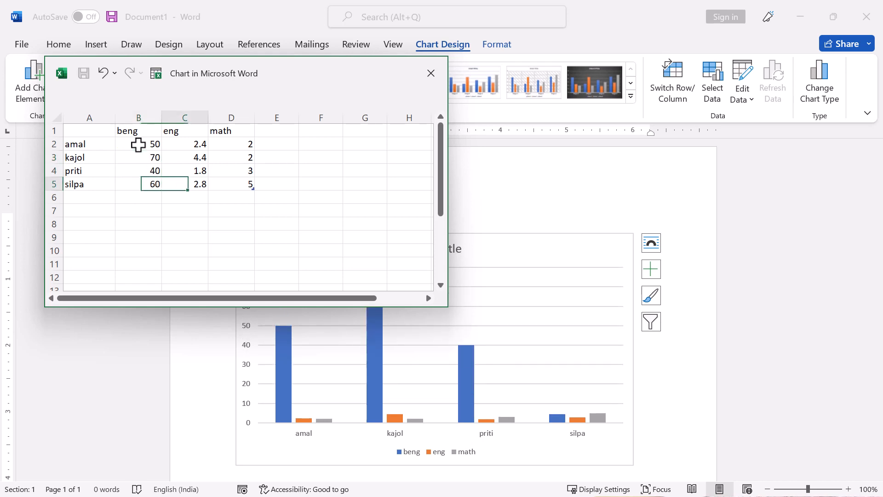
key("Tab")
Step: Enter the eng marks 30, 70, 40 and 65 in cells C2 to C5
key("Up")
key("Up")
key("Up")
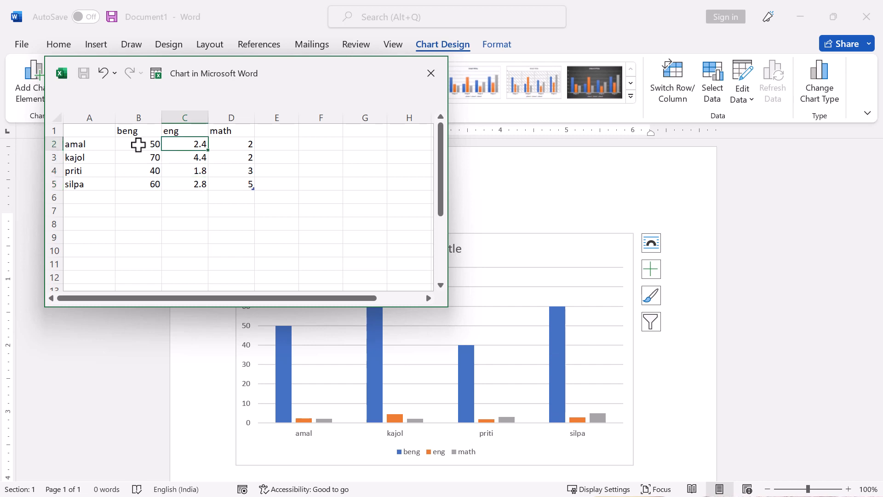
type("30")
key("Return")
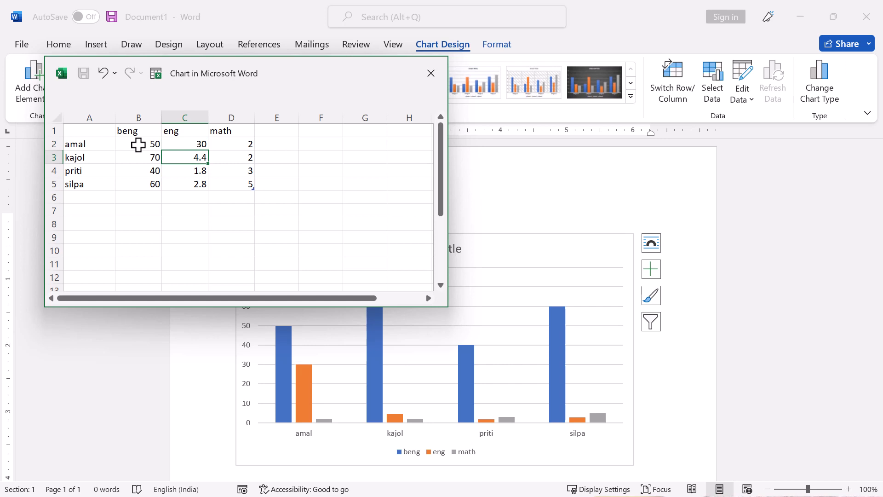
type("70")
key("Return")
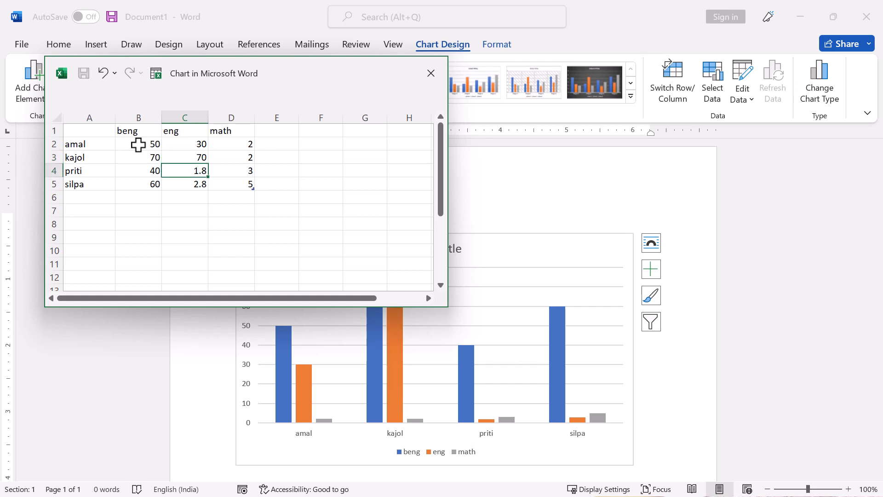
type("40")
key("Return")
type("65")
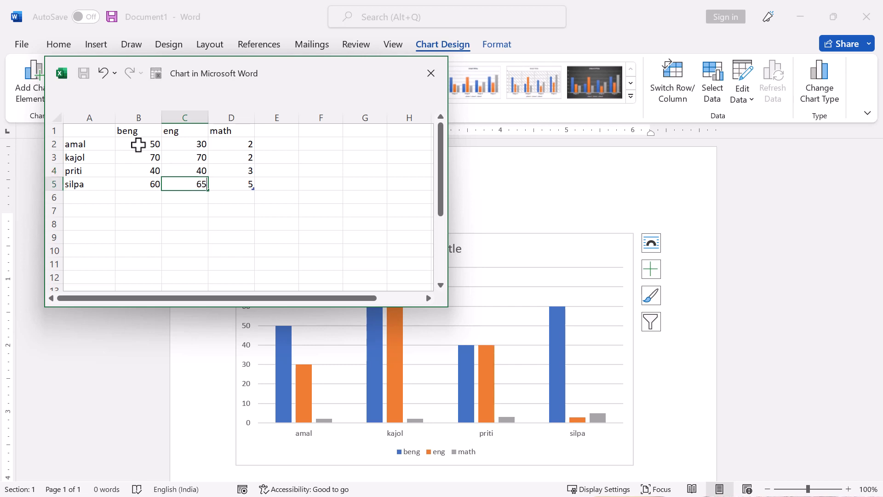
key("Tab")
Step: Enter the math marks 65, 85, 75 and 50 in cells D2 to D5
key("Up")
key("Up")
key("Up")
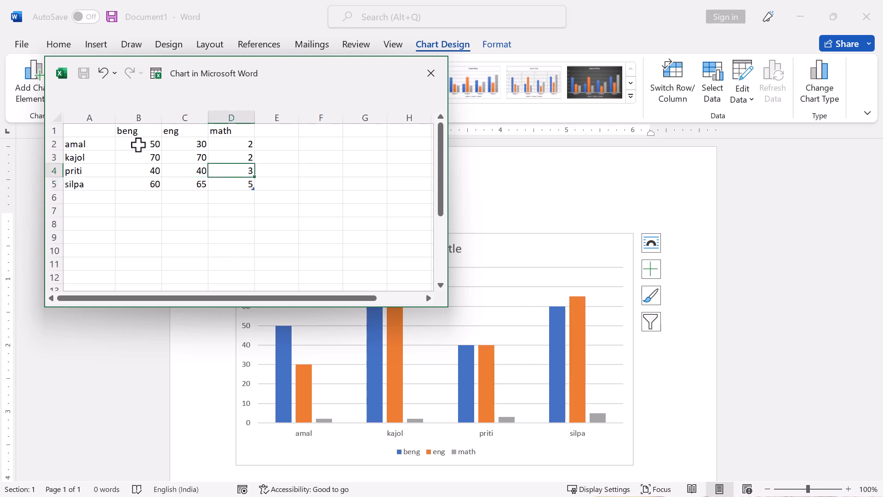
type("65")
key("Return")
type("85")
key("Return")
type("75")
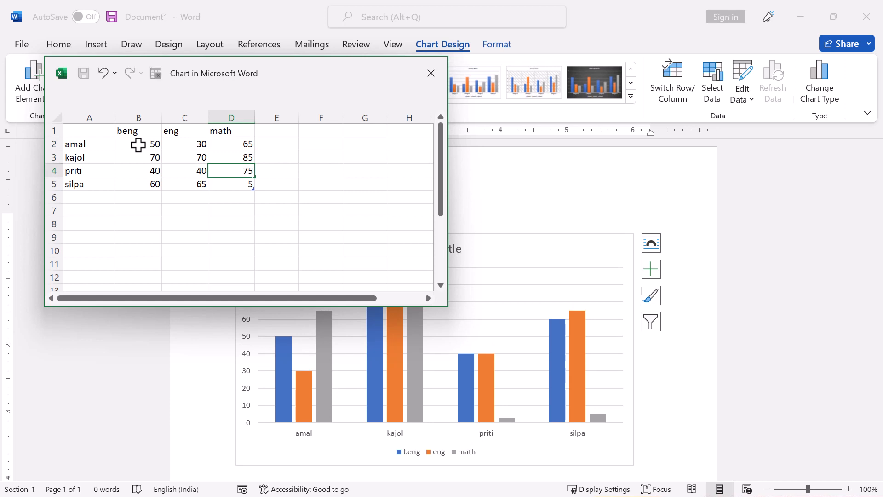
key("Return")
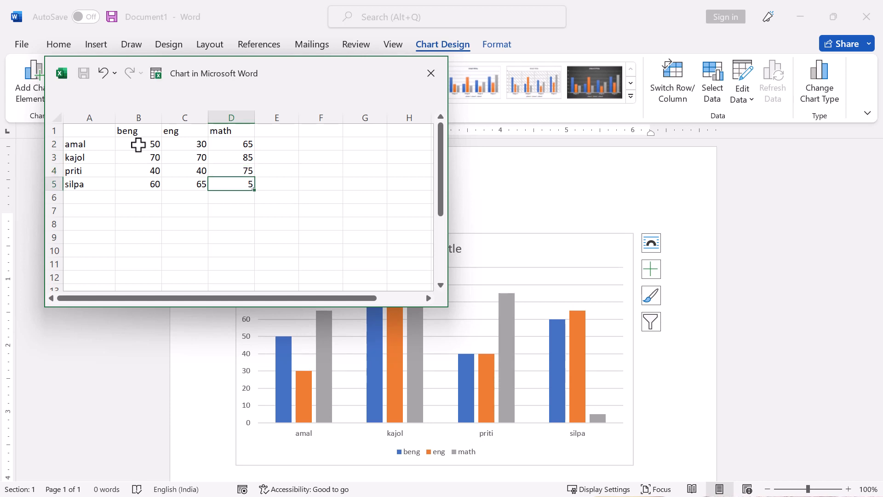
type("50")
key("Tab")
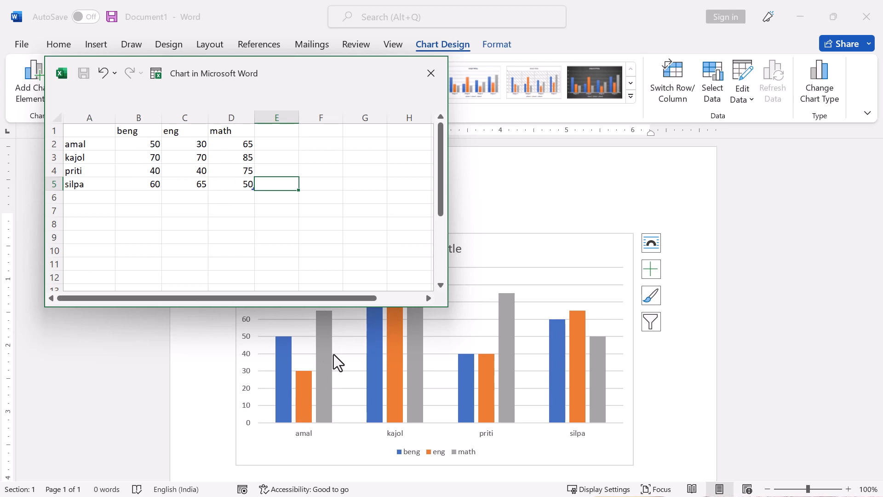
Step: Move the chart data window aside and shrink it so that it uncovers the whole chart
left_click(568, 200)
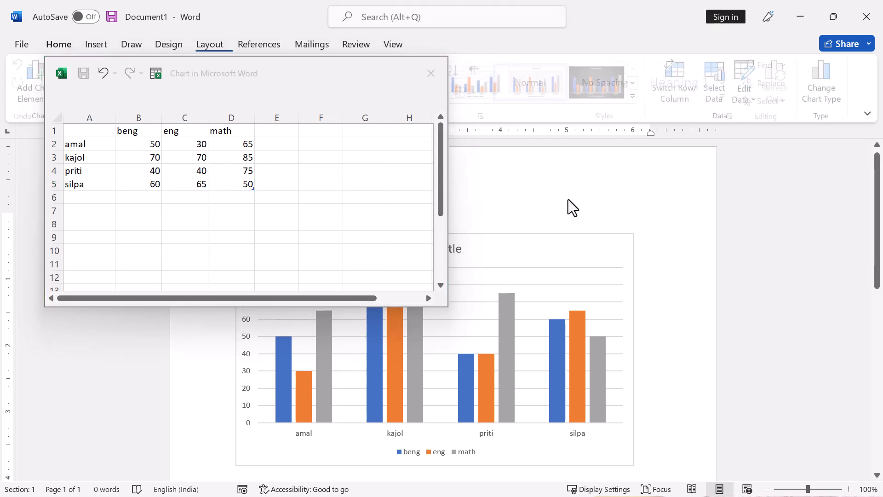
left_click_drag(358, 76, 254, 145)
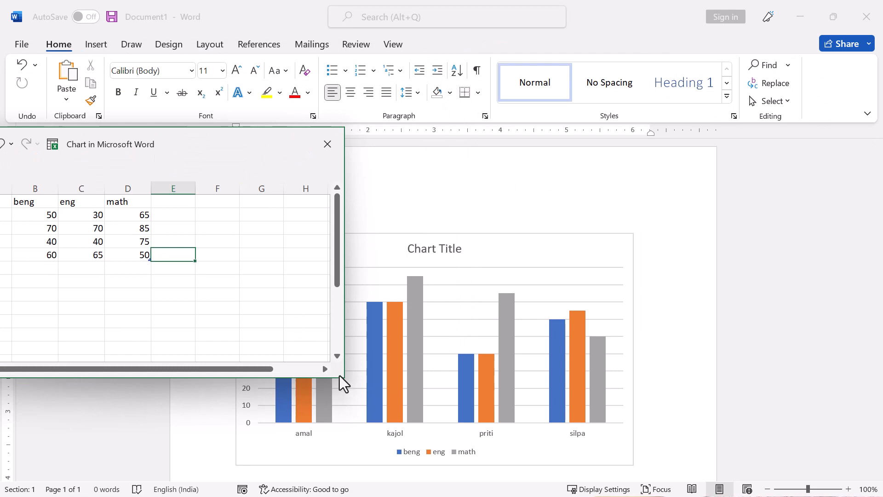
left_click_drag(341, 375, 285, 321)
left_click_drag(90, 198, 79, 192)
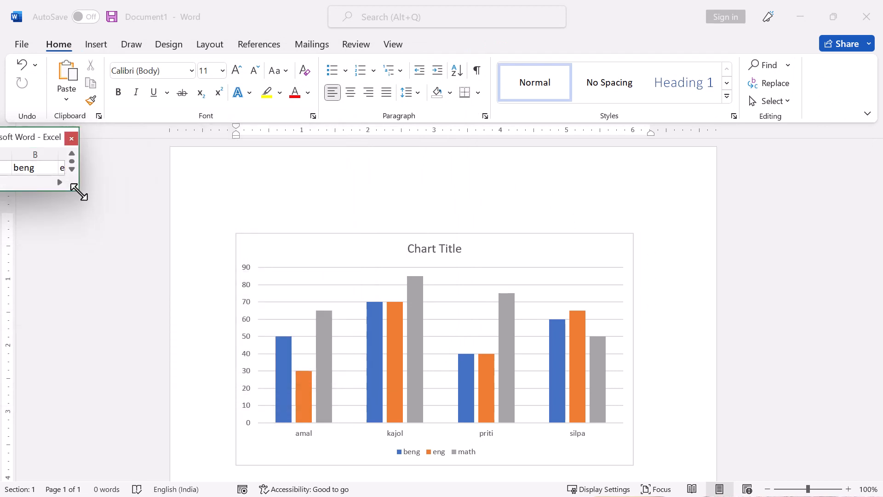
Step: Enlarge the chart data window and reposition it so that columns A to D are fully in view
left_click(587, 271)
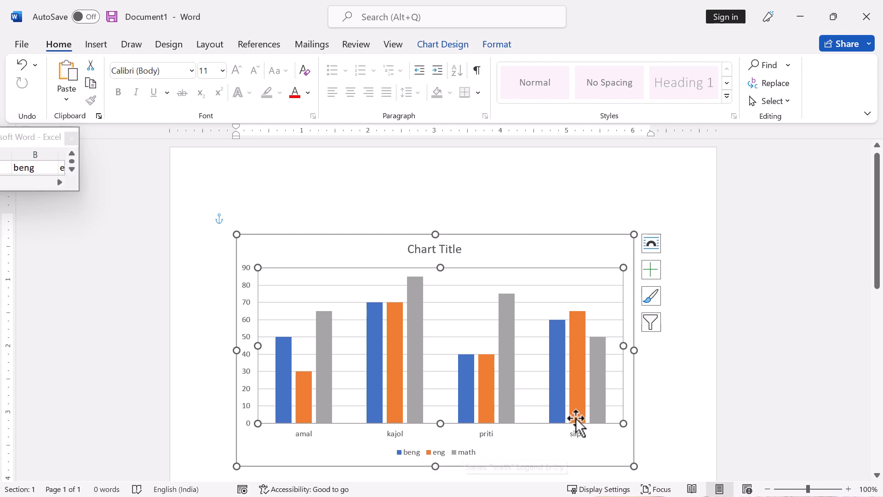
left_click(653, 270)
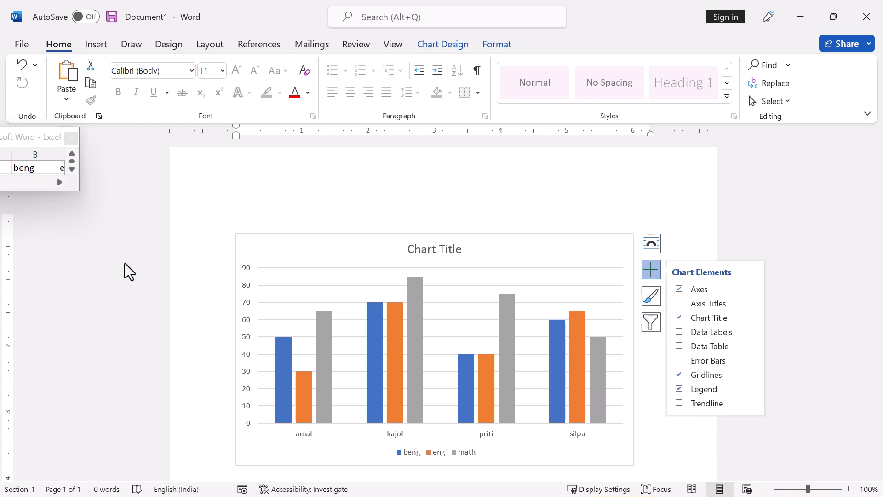
left_click_drag(75, 190, 371, 373)
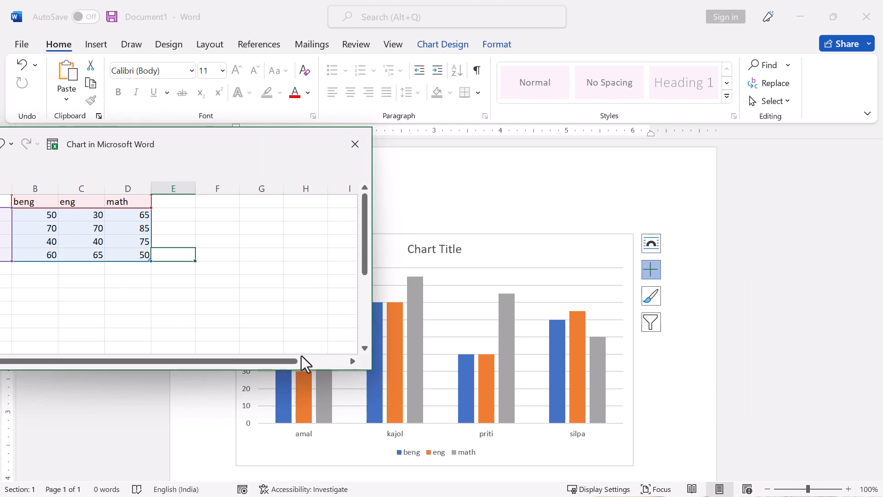
left_click_drag(283, 363, 128, 357)
left_click_drag(178, 137, 311, 149)
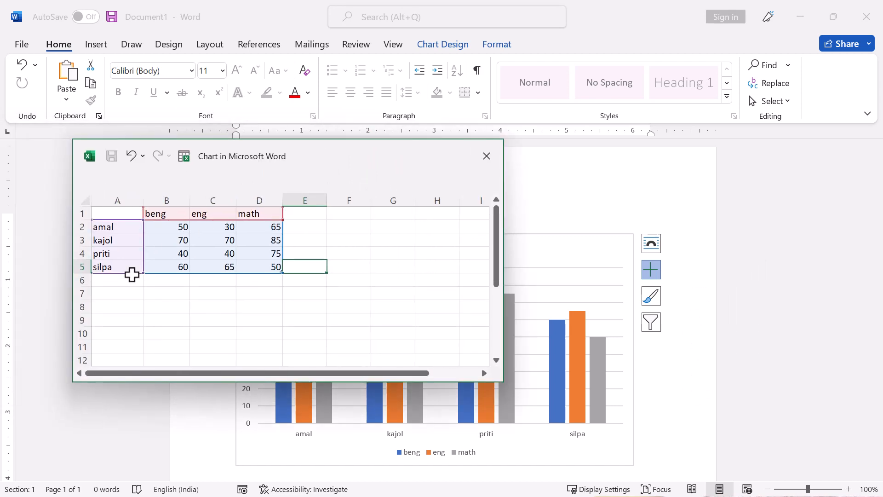
Step: Add a fifth student's name in A6 with marks 75 in beng, 65 in eng and 85 in math, and shrink the data window
left_click(115, 280)
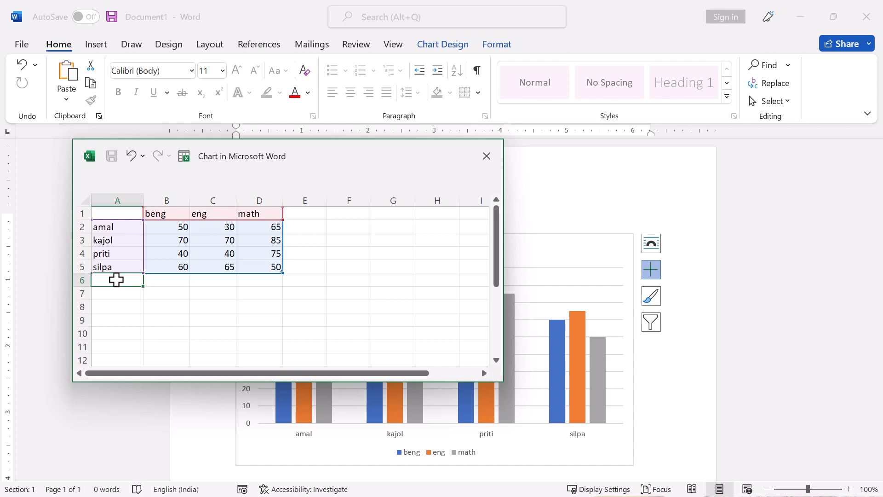
type("sup")
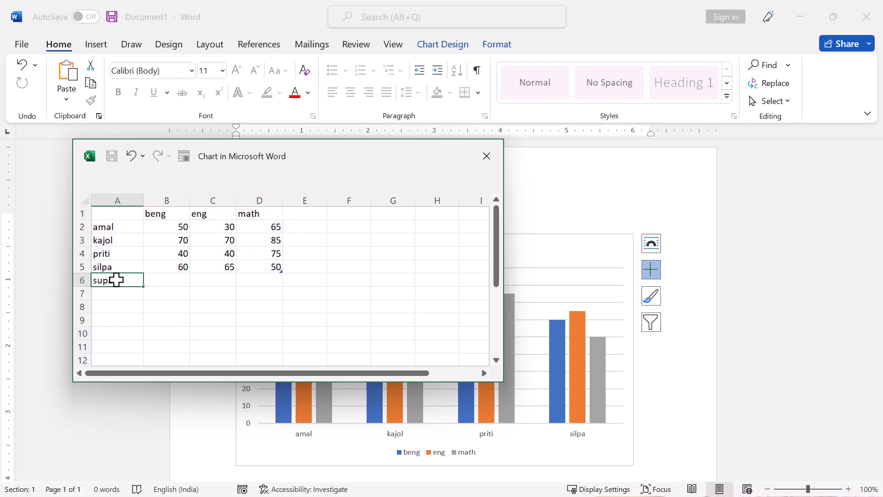
type("arna")
key("Tab")
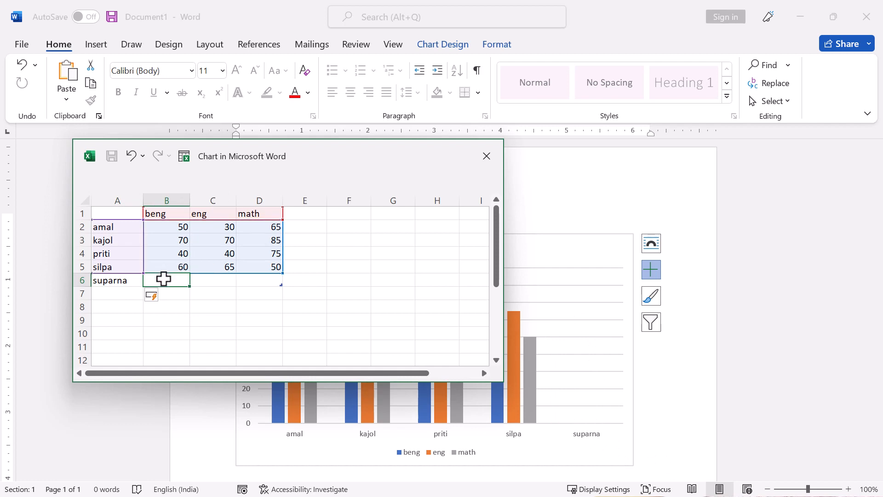
type("75")
key("Tab")
type("65")
key("Tab")
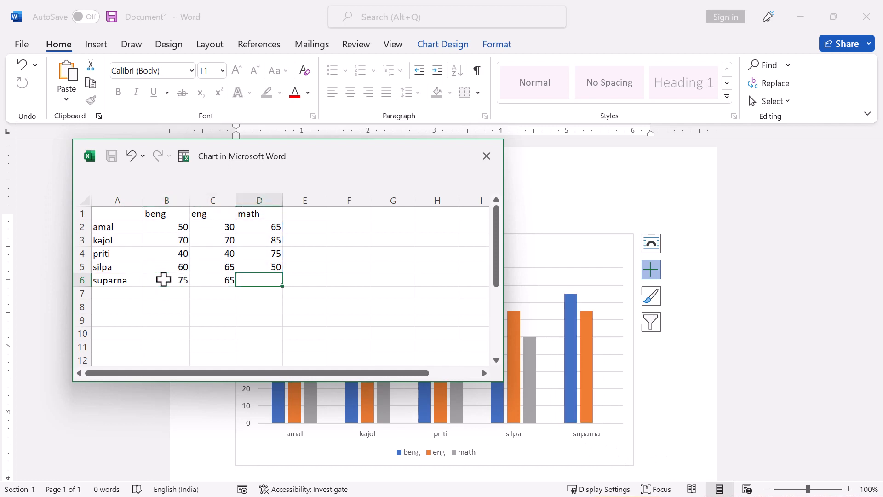
type("85")
key("Return")
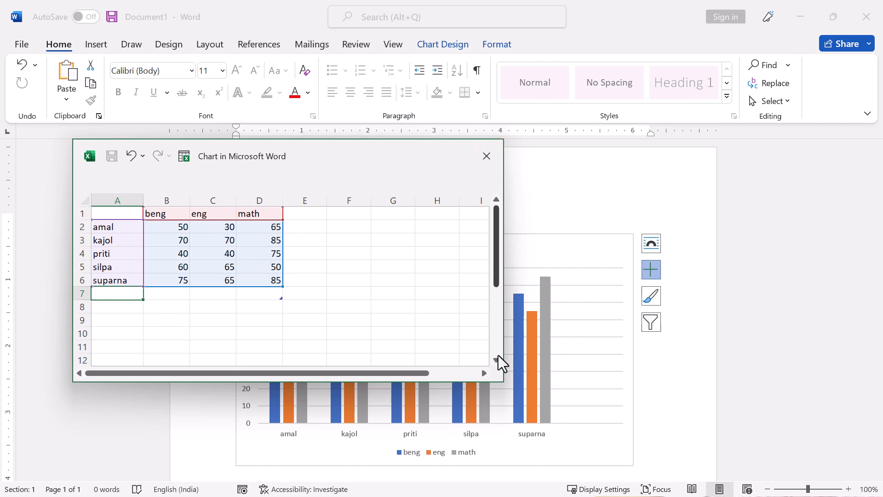
left_click_drag(498, 380, 196, 226)
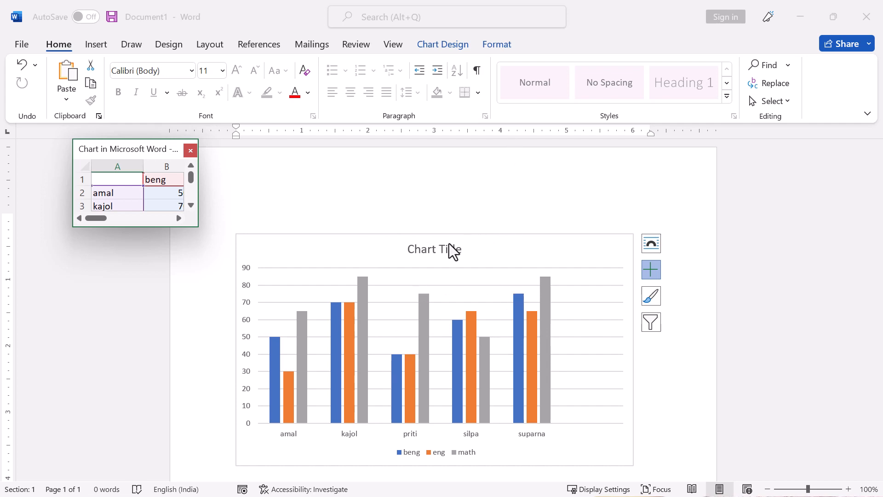
Step: Try several built-in chart styles on the column chart, including the grey gradient background and the dark background with outlined columns
left_click(458, 43)
left_click(459, 44)
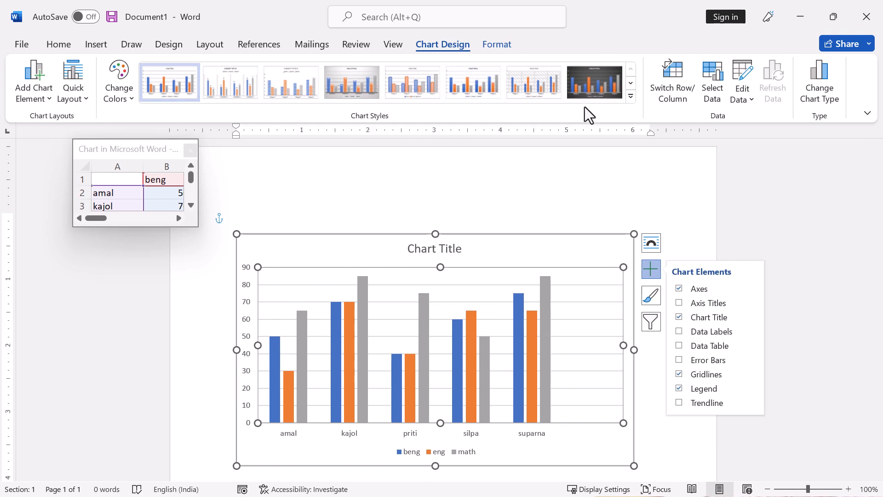
left_click(631, 96)
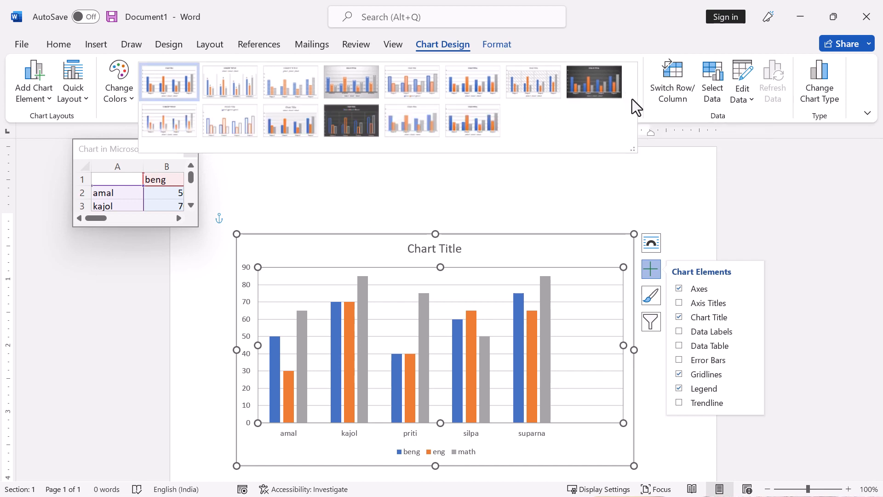
left_click(191, 85)
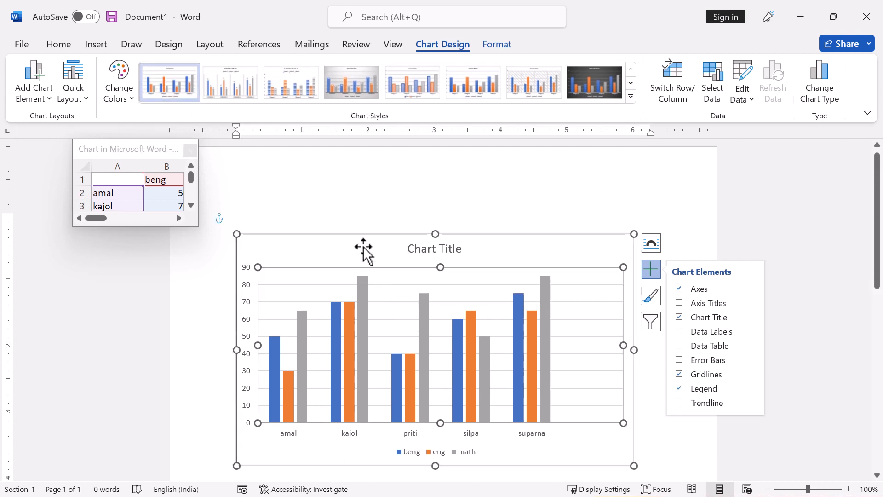
left_click(242, 85)
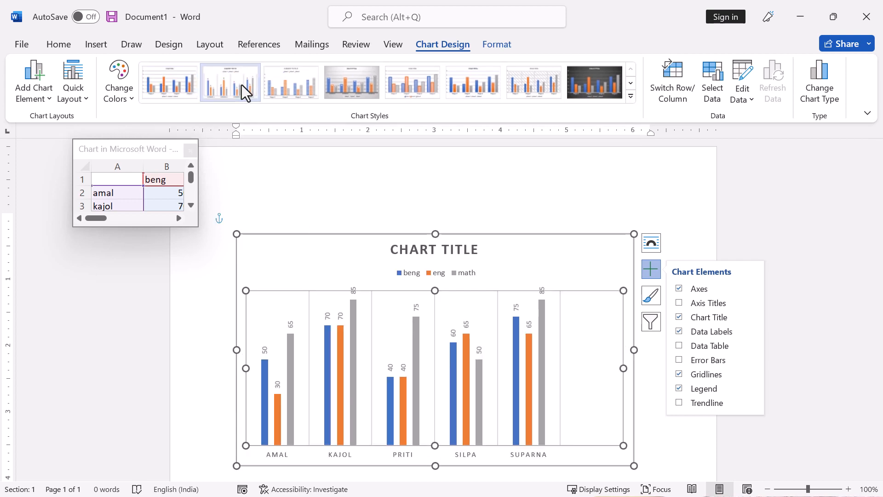
left_click(307, 87)
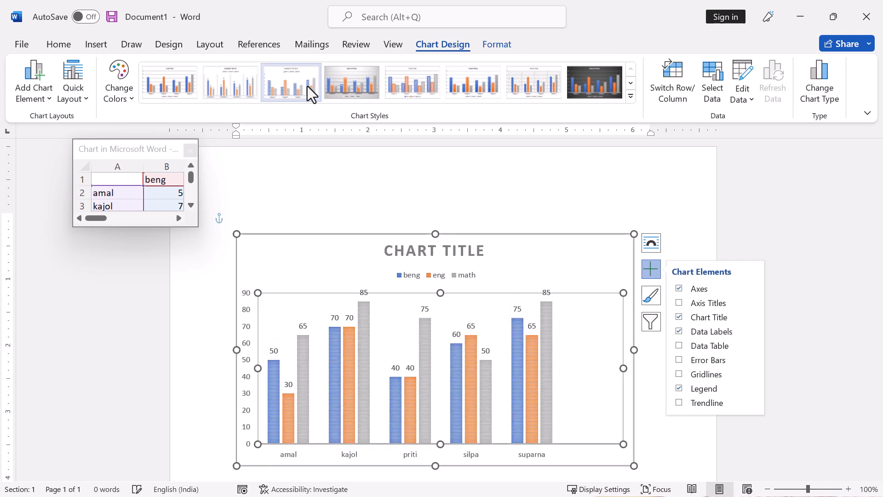
left_click(360, 87)
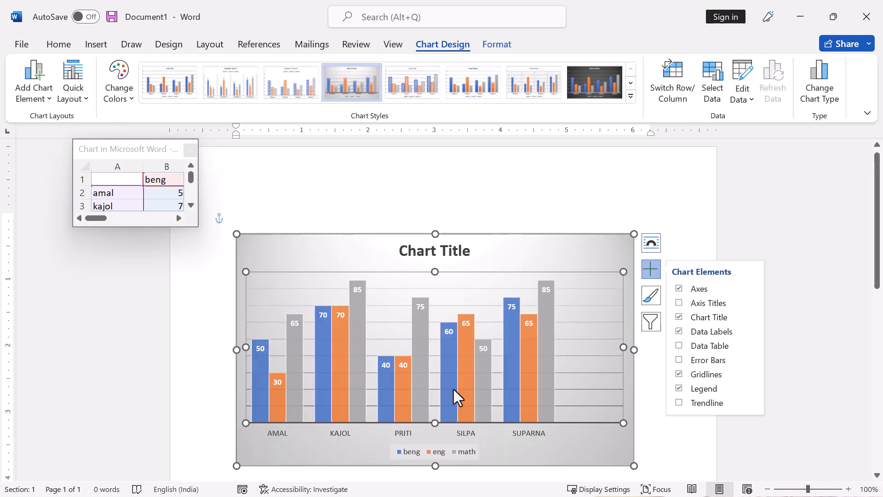
left_click(632, 97)
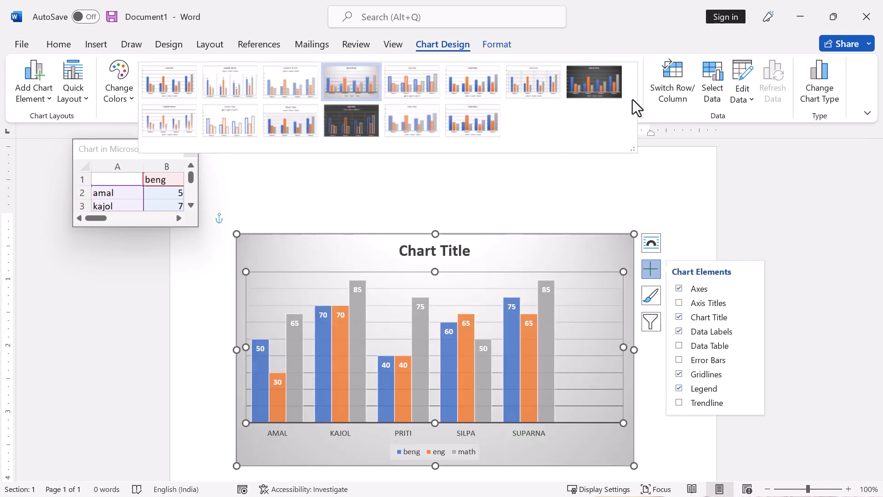
left_click(351, 119)
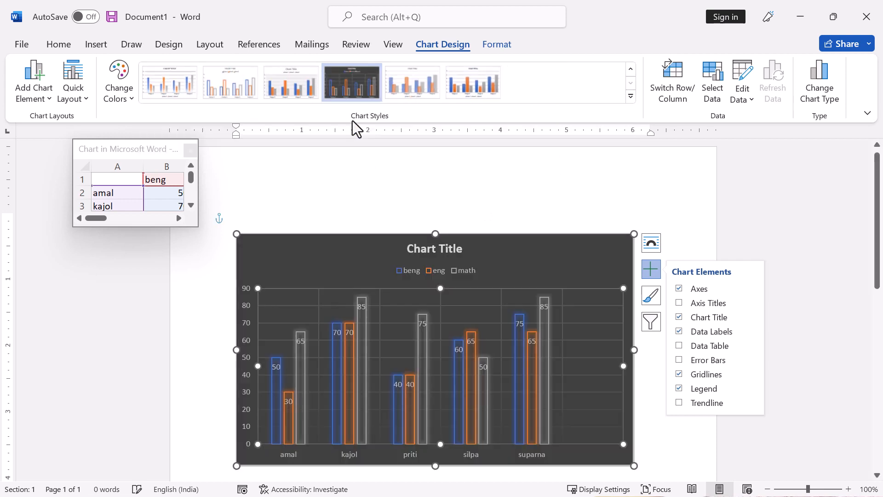
Step: Apply the chart style with a white background and pale, semi-transparent columns with coloured outlines
left_click(631, 97)
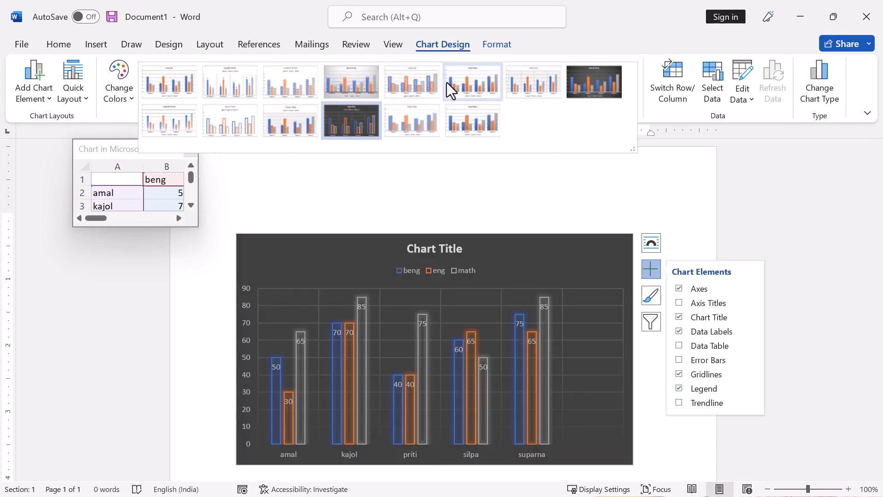
left_click(402, 84)
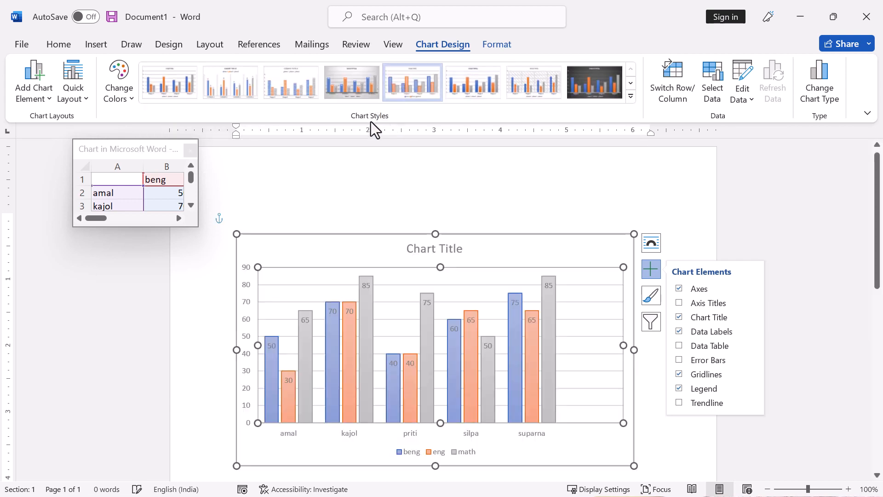
Step: Replace the placeholder chart title with "students marks"
left_click(46, 100)
mouse_move(51, 136)
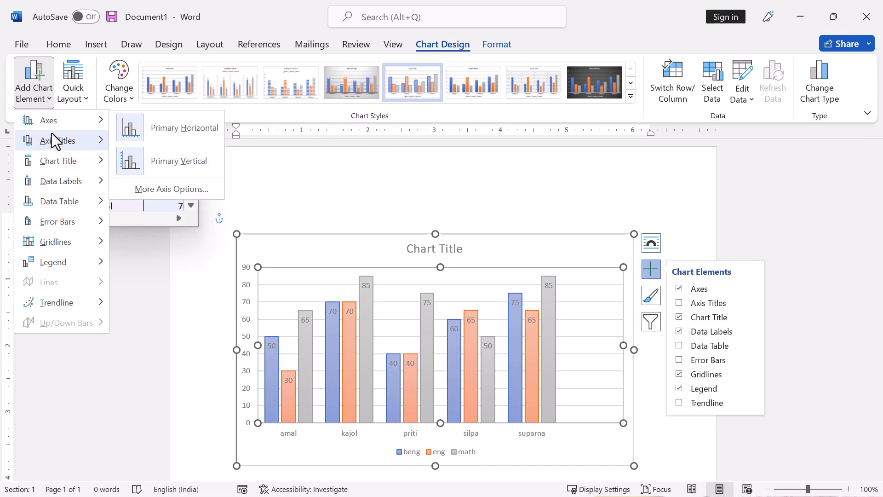
left_click(452, 252)
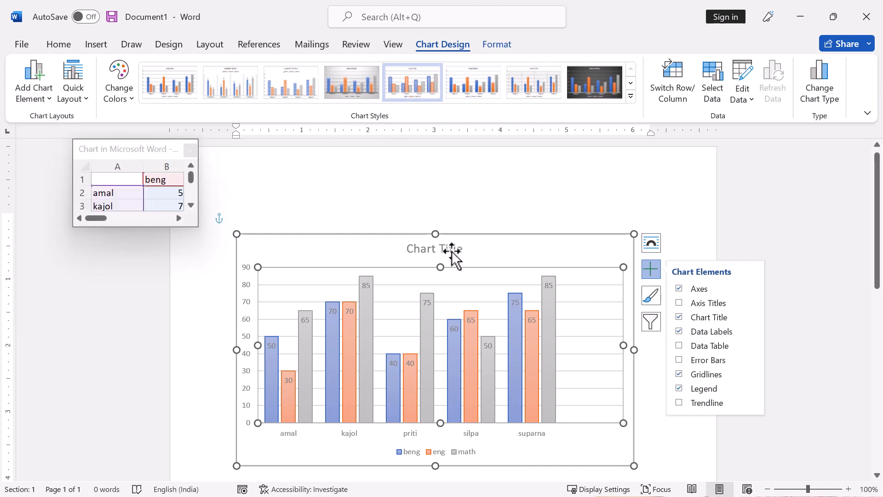
double_click(453, 251)
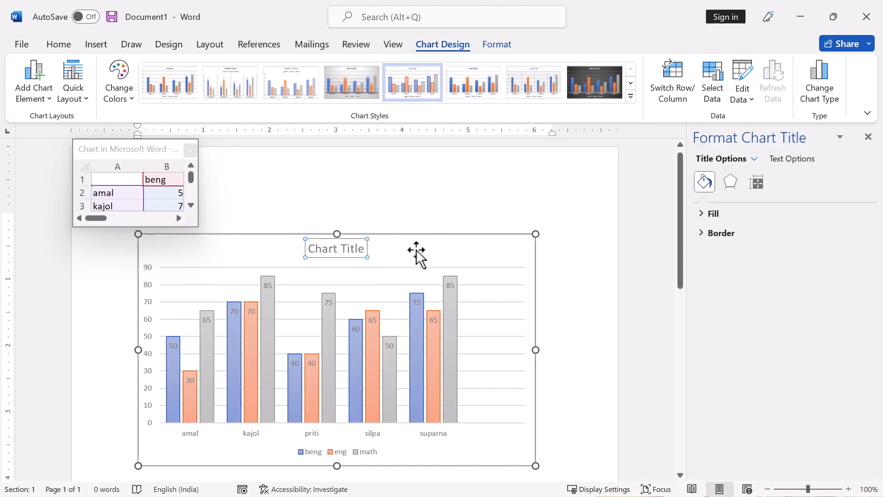
double_click(361, 248)
triple_click(325, 248)
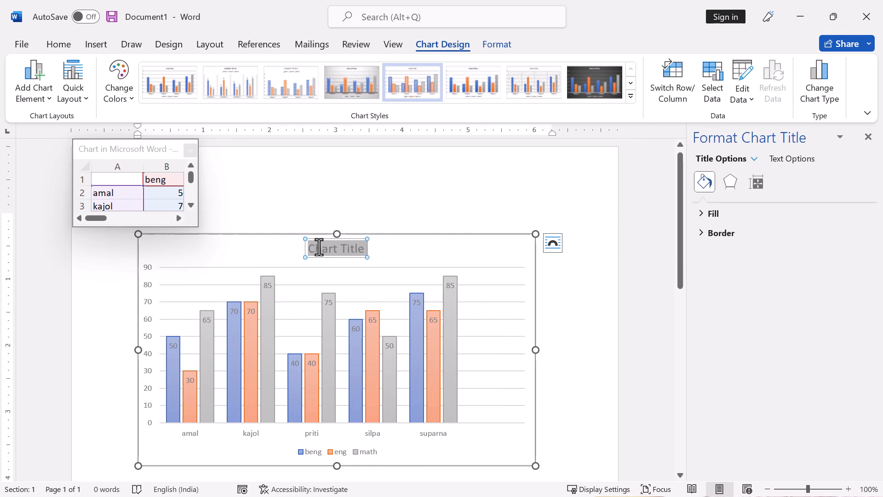
type("stude")
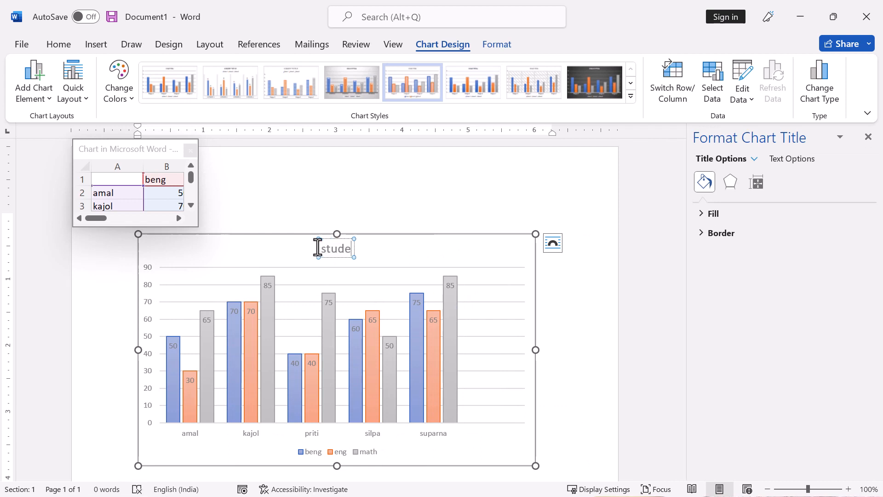
type("nts marks")
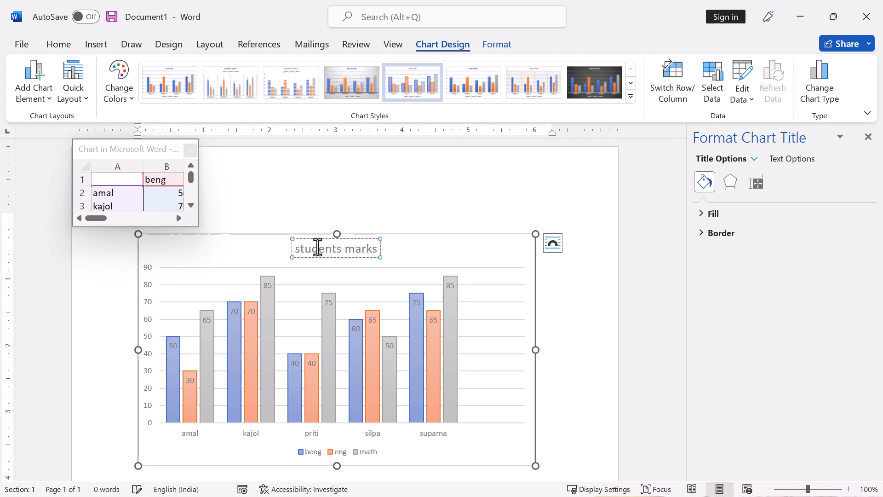
left_click(463, 205)
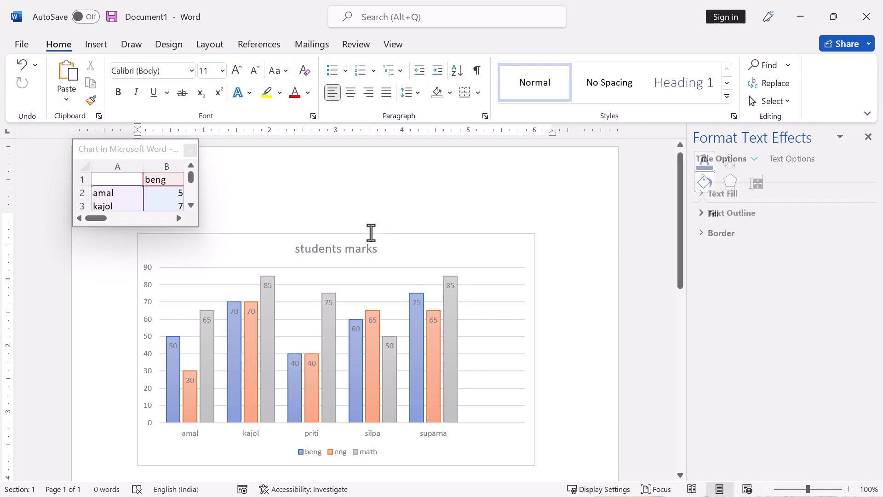
Step: Select the chart's plot area and apply the first Colorful palette to the chart
left_click(353, 251)
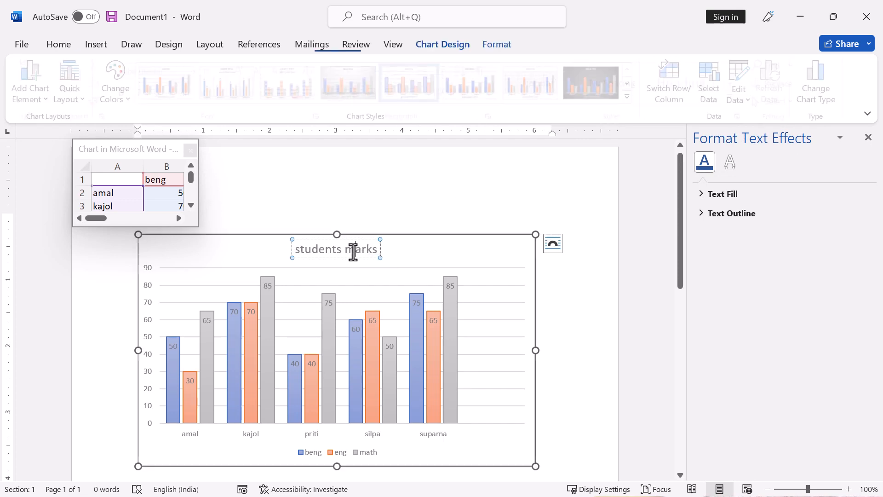
left_click(525, 297)
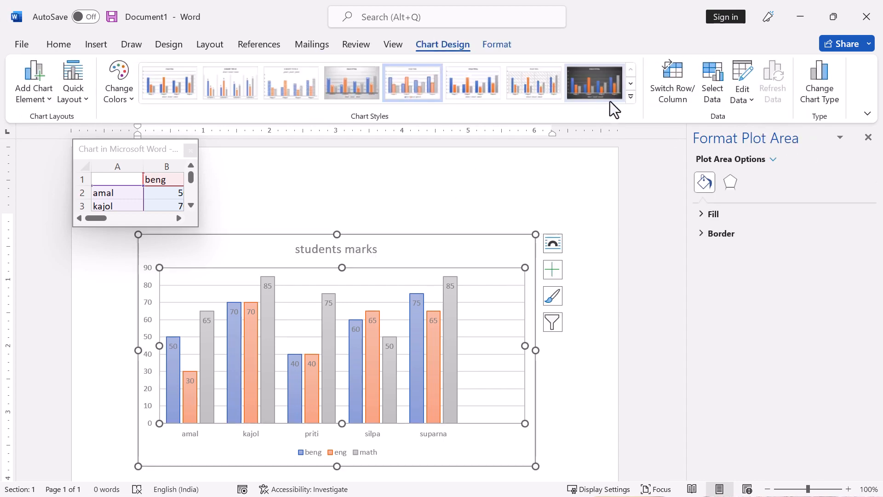
left_click(121, 101)
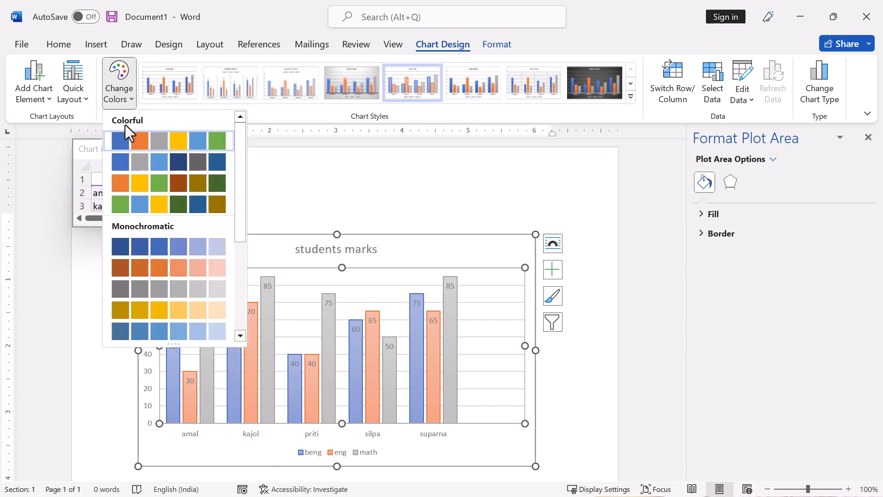
left_click(176, 142)
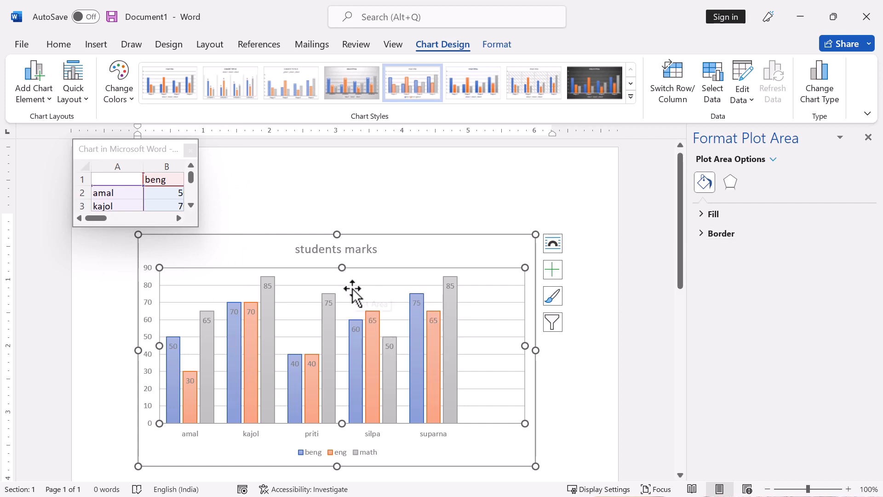
Step: Close the small chart data window and reopen the chart's data for editing within Word
left_click(750, 101)
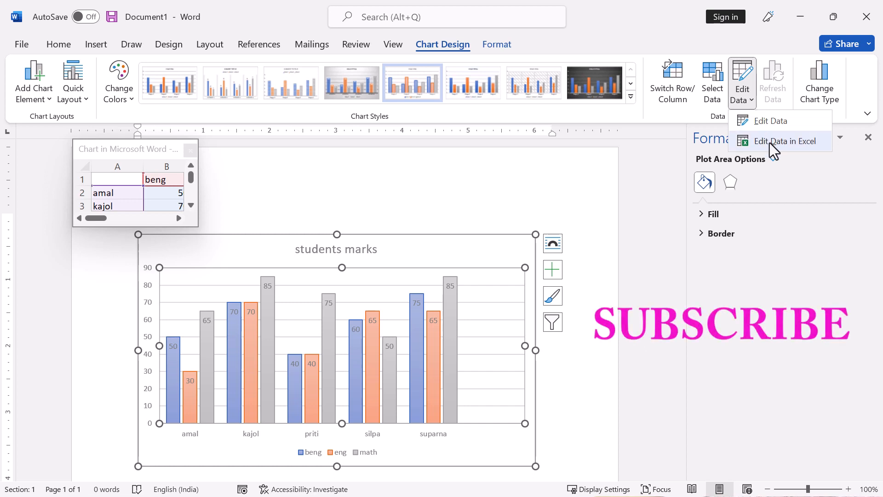
left_click(190, 150)
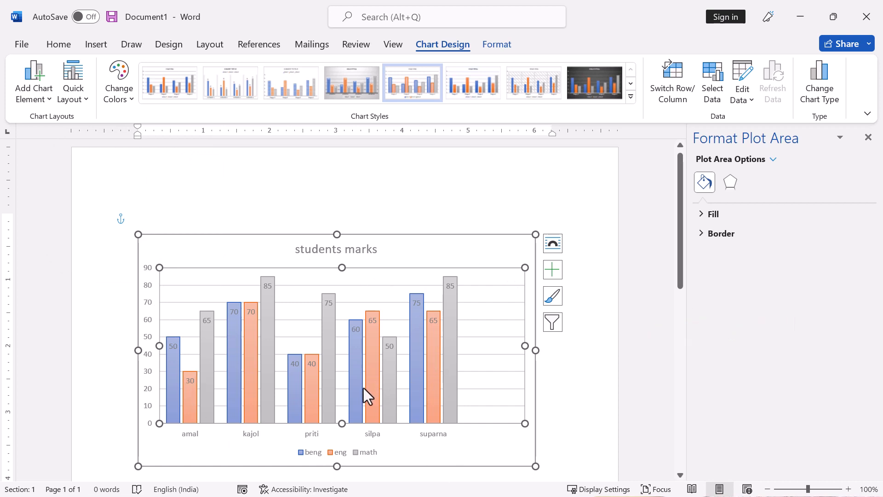
left_click(747, 98)
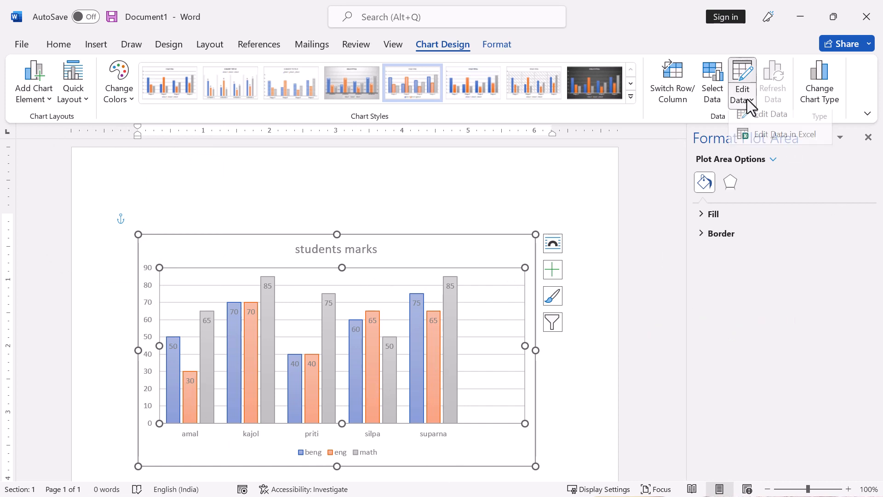
left_click(760, 123)
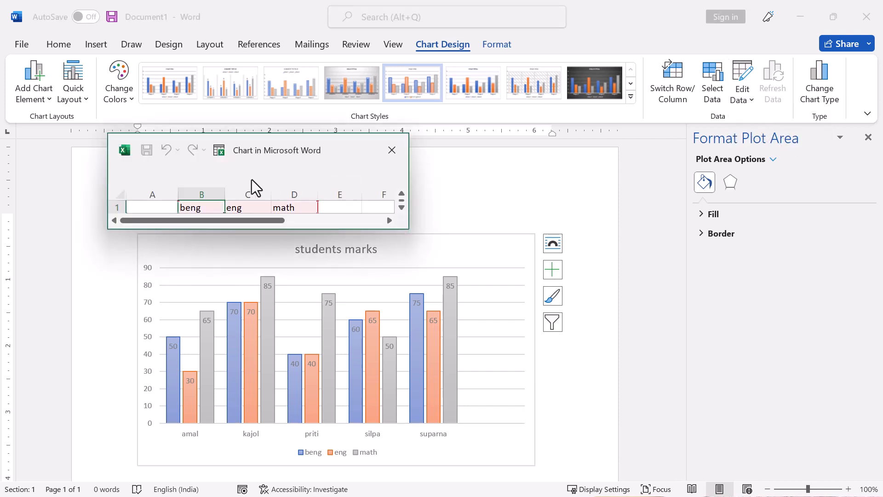
Step: Enlarge the chart data window, set amal's beng mark to 90 and close the data window
left_click_drag(408, 229, 508, 394)
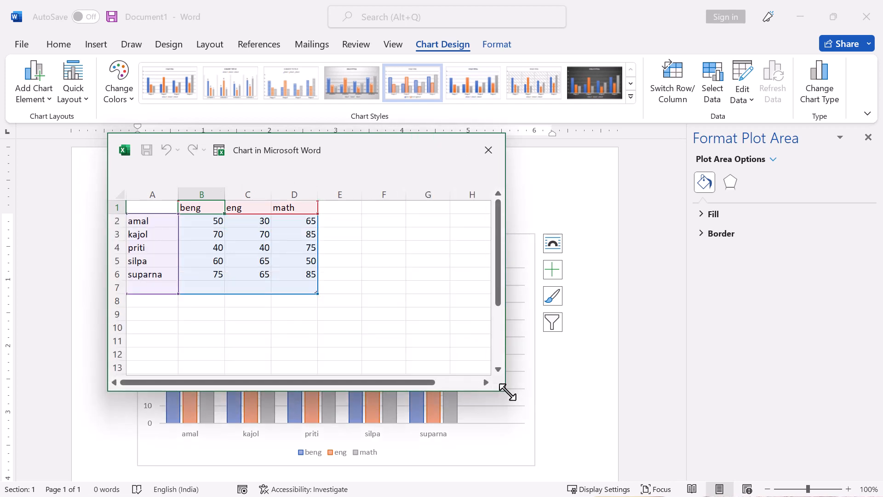
left_click(211, 223)
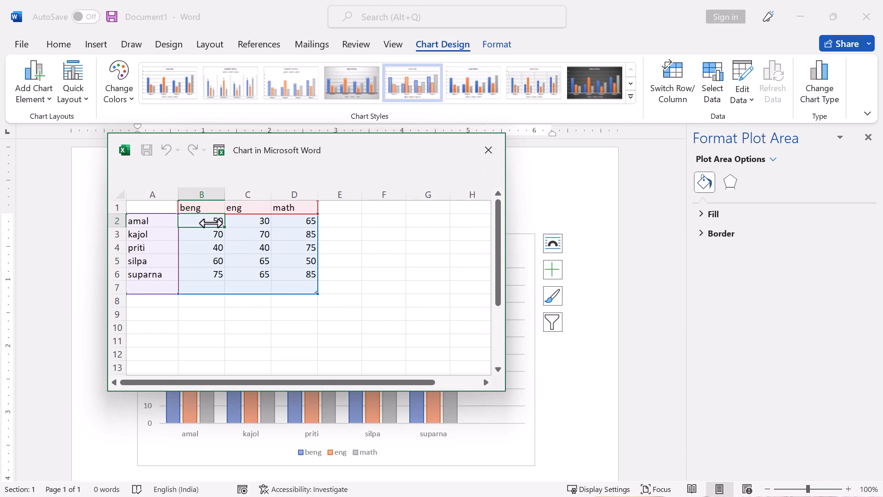
type("90")
key("Return")
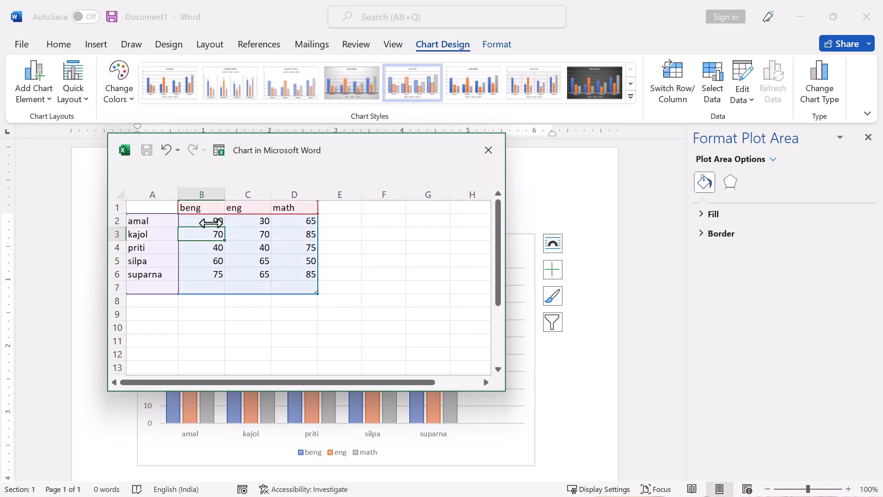
left_click(489, 149)
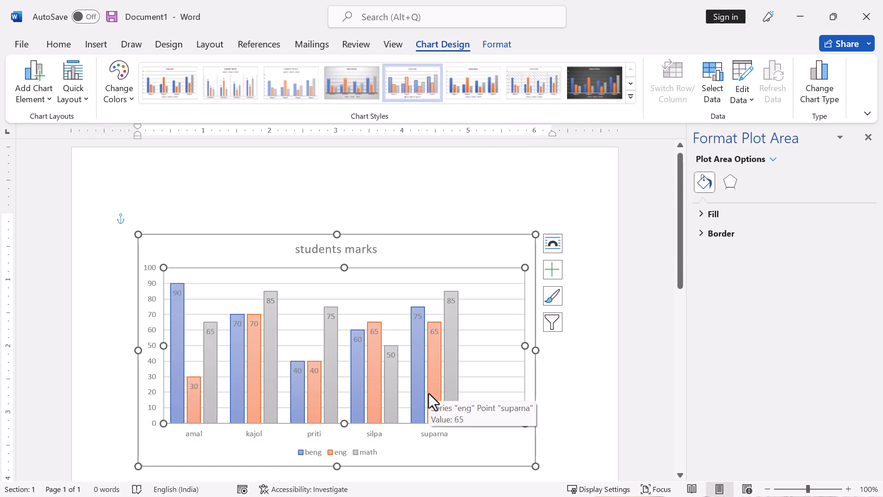
Step: Preview the students marks chart as Stacked Column, Line, Pie, Clustered Bar, Waterfall, Histogram and Sunburst in the chart type settings
left_click(832, 103)
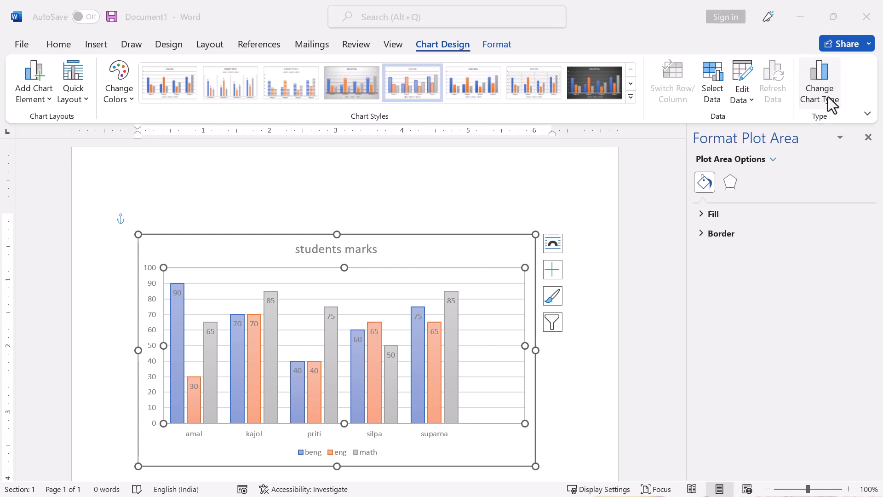
mouse_move(351, 164)
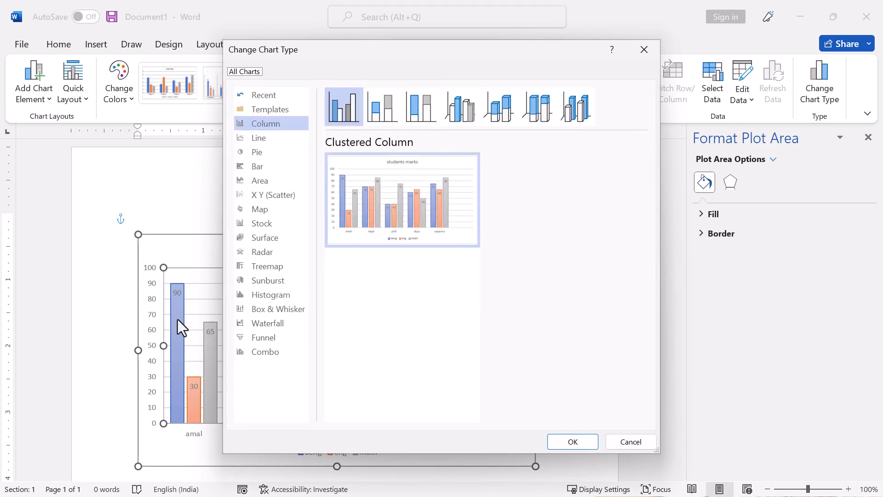
left_click(393, 111)
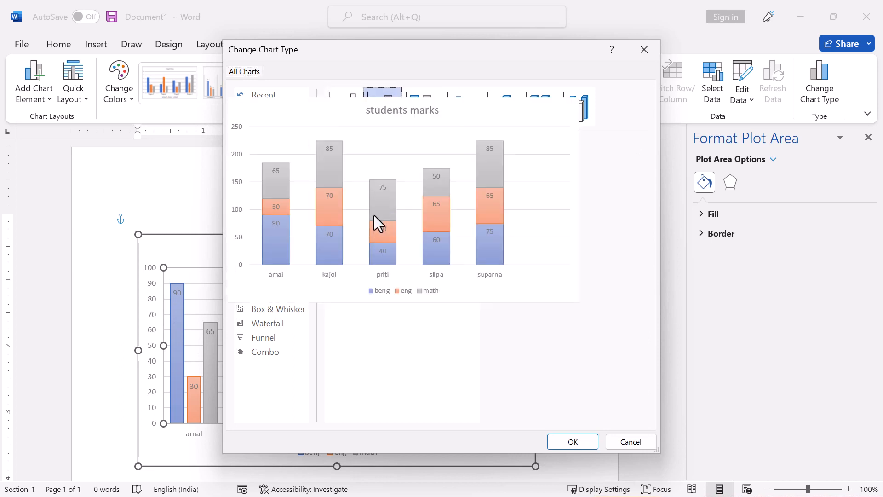
left_click(256, 137)
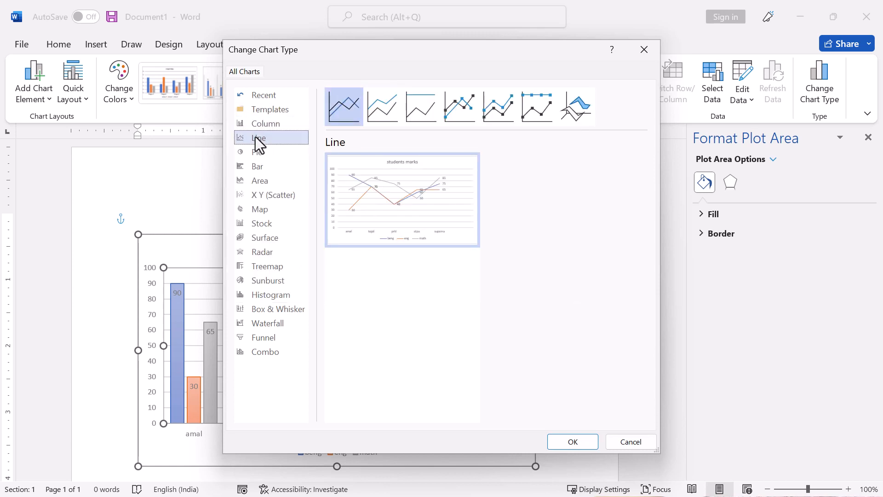
mouse_move(362, 203)
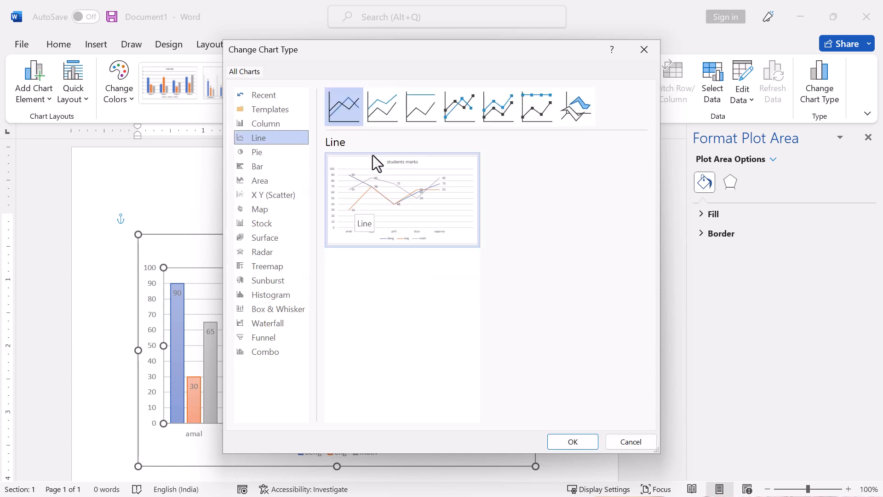
left_click(260, 156)
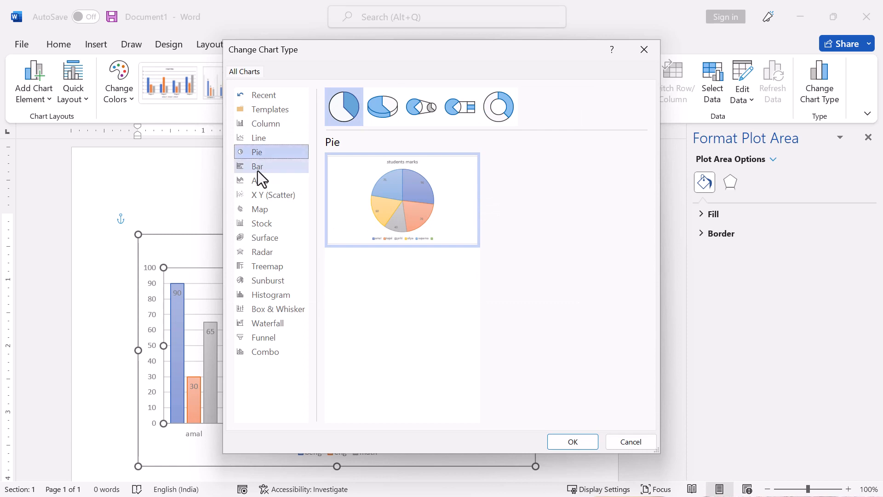
left_click(257, 169)
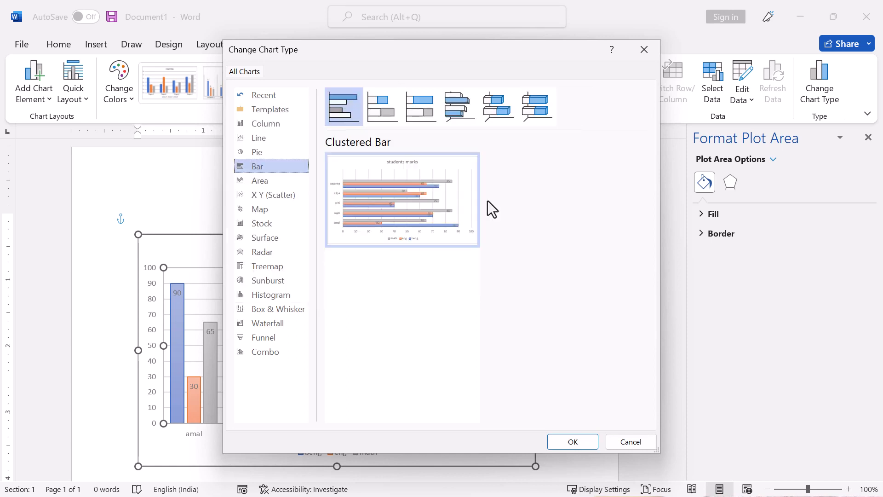
mouse_move(375, 201)
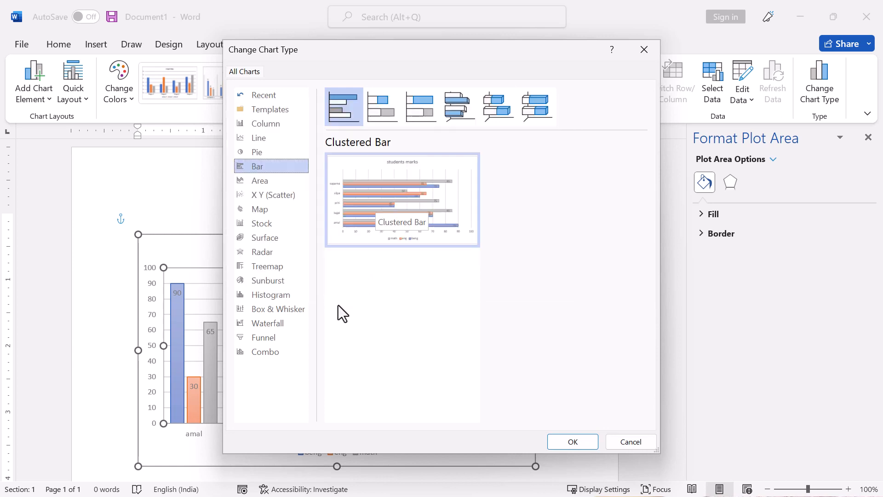
left_click(278, 322)
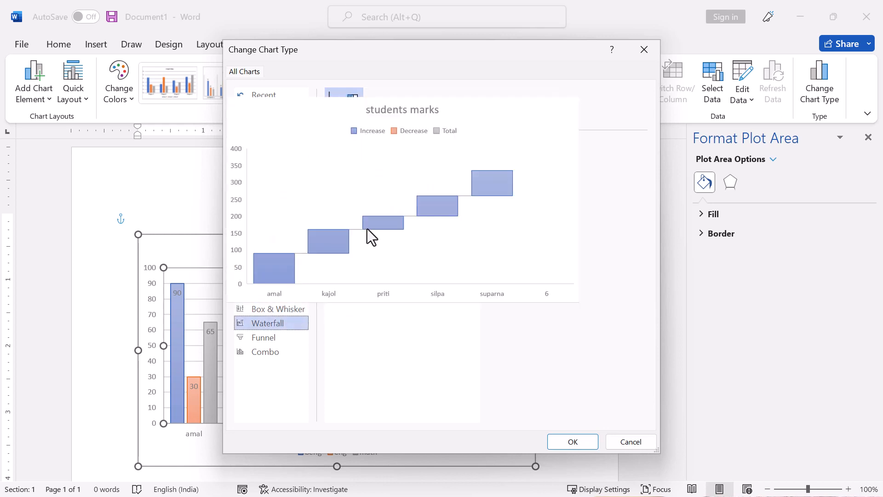
mouse_move(355, 232)
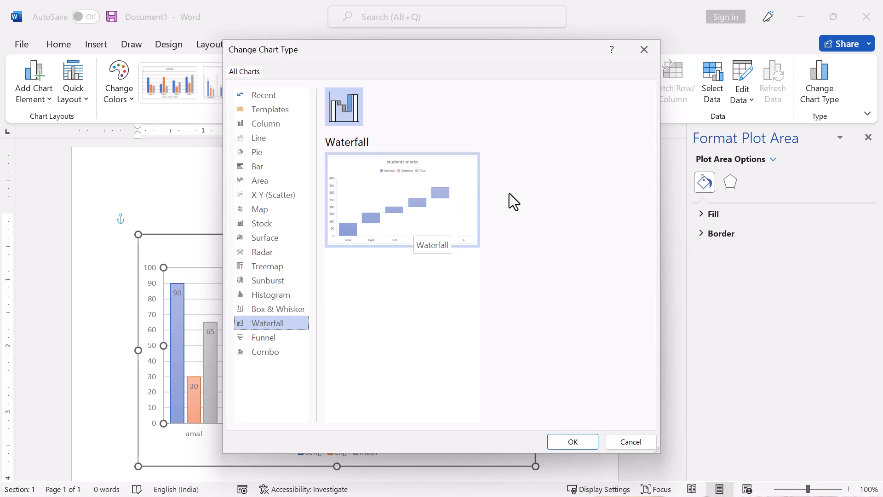
mouse_move(420, 206)
left_click(277, 296)
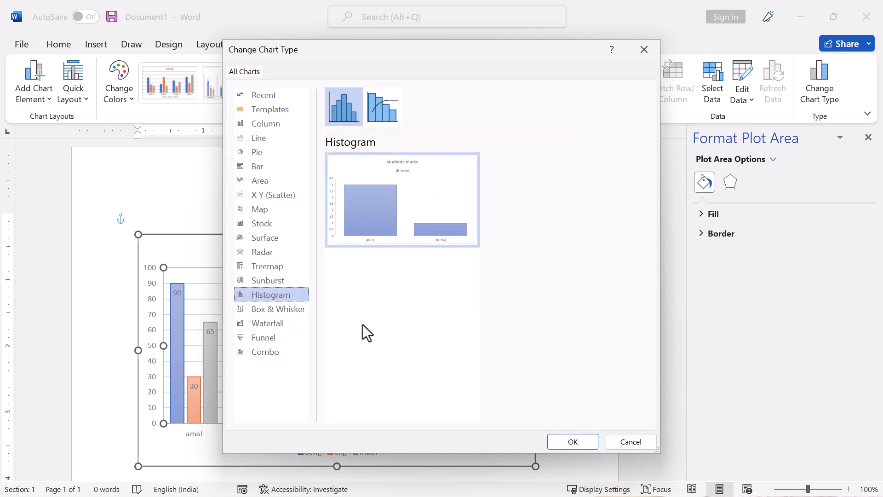
left_click(277, 280)
mouse_move(371, 209)
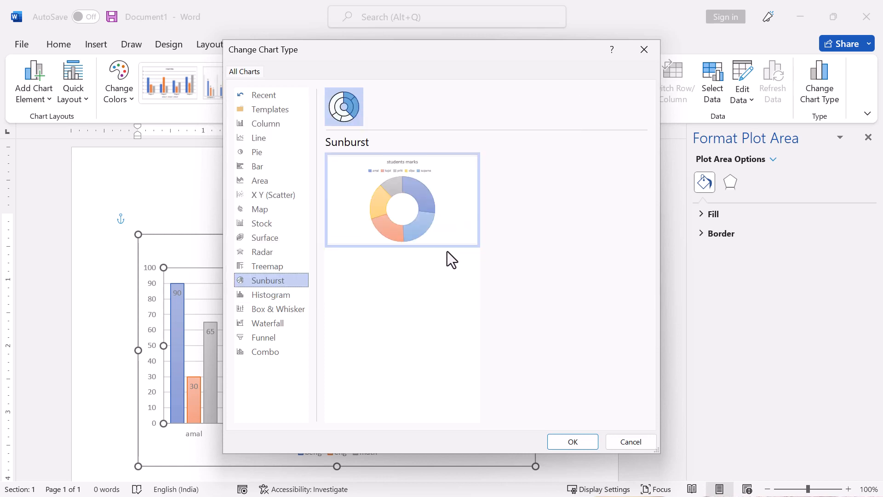
mouse_move(386, 195)
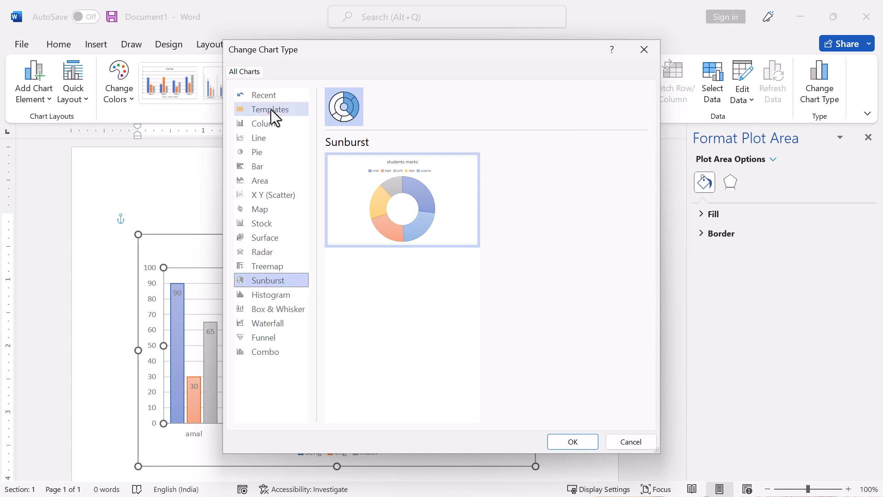
Step: Compare the Stacked Column preview and apply the Clustered Column type to the chart
left_click(269, 125)
mouse_move(380, 191)
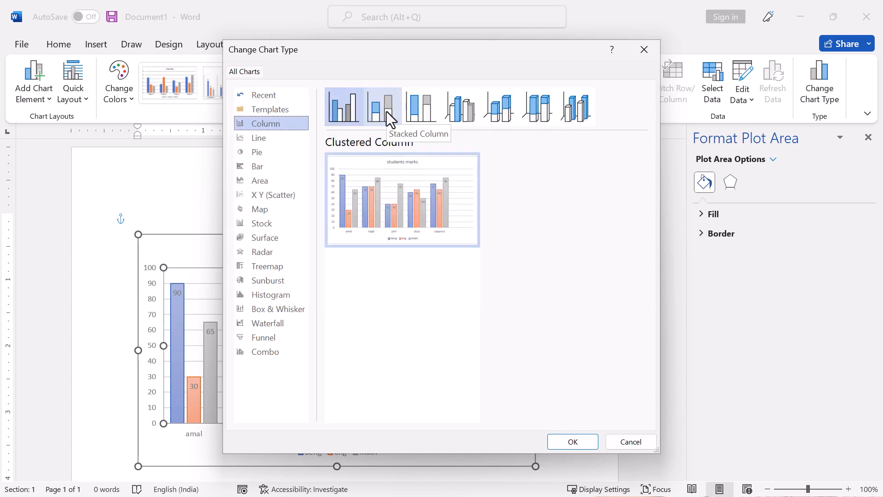
left_click(387, 111)
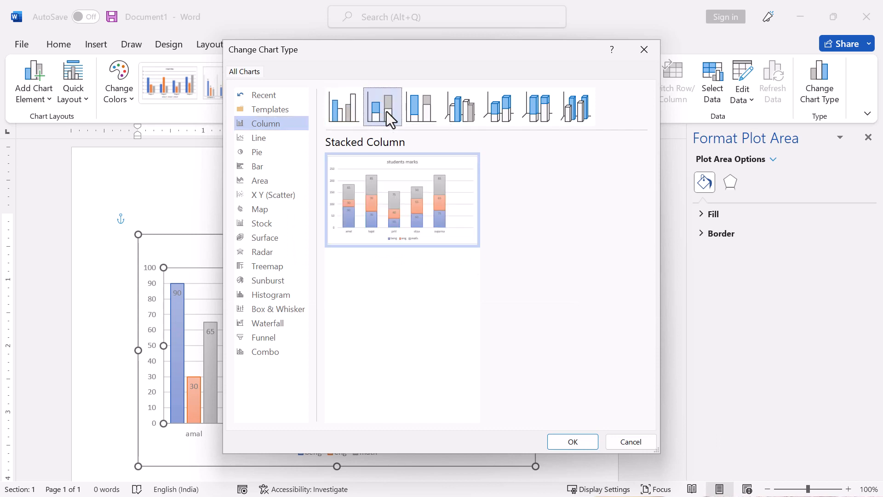
left_click(348, 114)
left_click(580, 442)
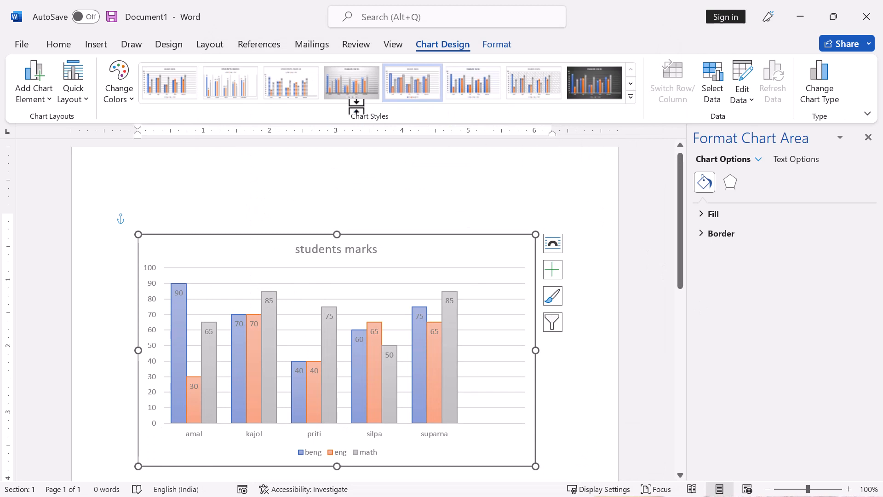
Step: Fill all columns of the beng series with the standard Purple colour
left_click(497, 44)
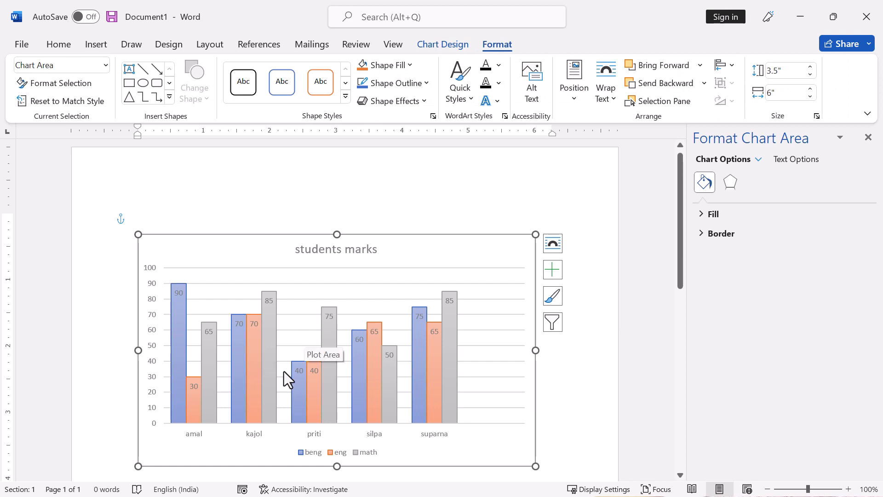
left_click(181, 317)
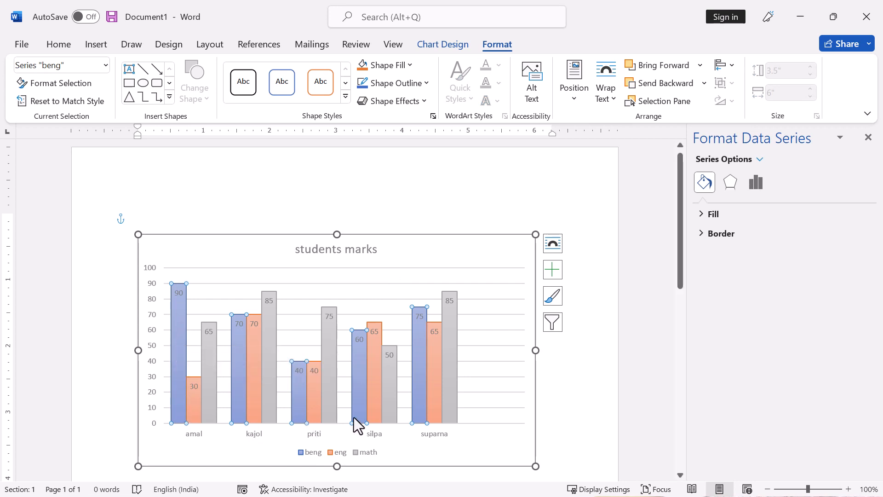
mouse_move(423, 418)
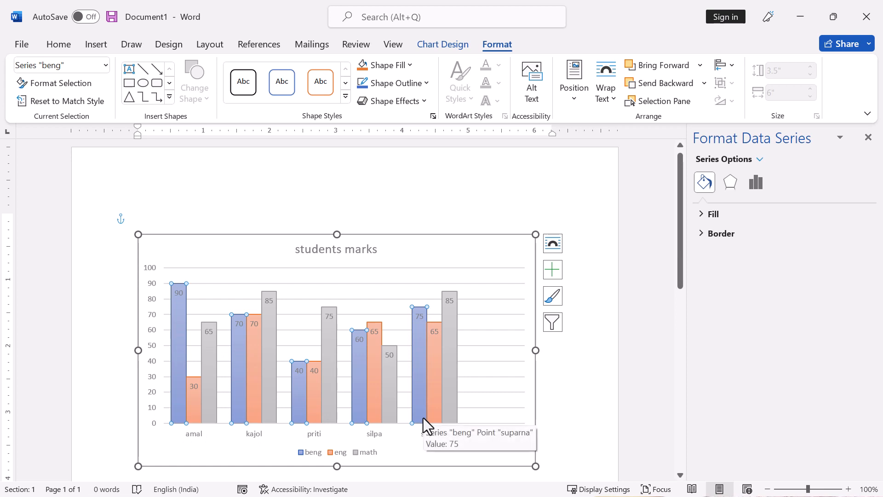
left_click(409, 65)
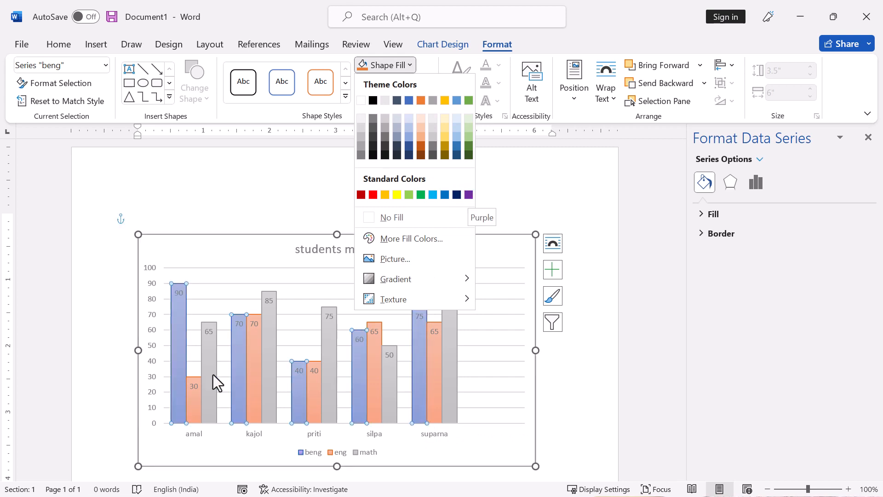
left_click(468, 195)
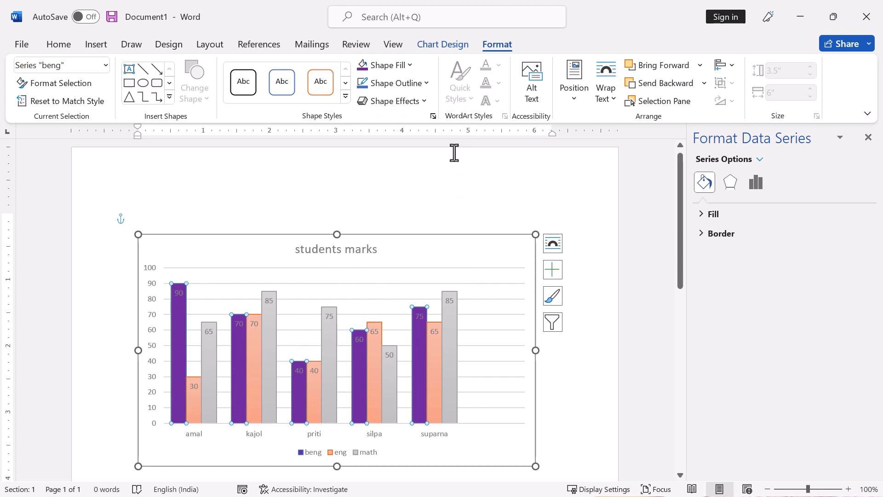
Step: Apply the last preset shape effect to the purple beng series columns
left_click(421, 100)
mouse_move(419, 126)
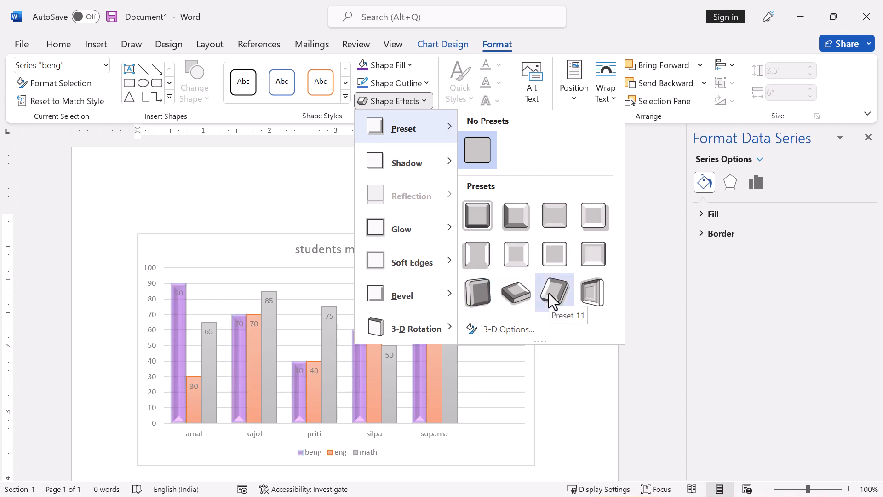
left_click(588, 291)
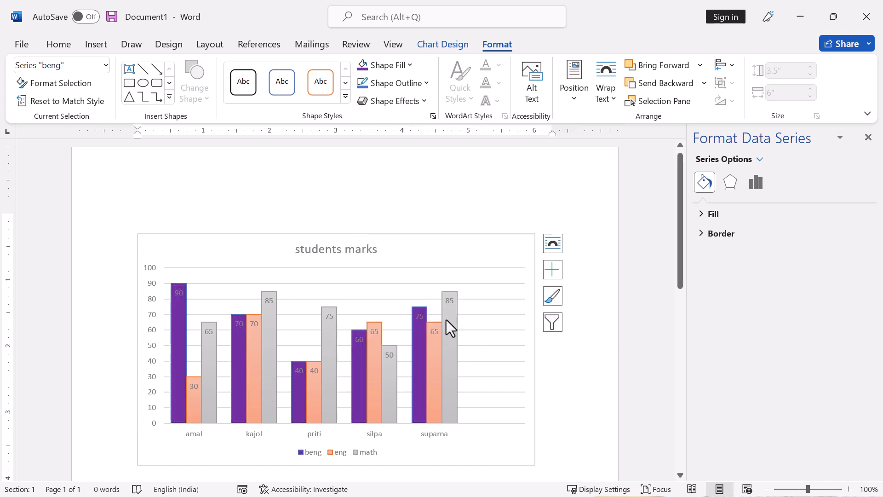
left_click(434, 357)
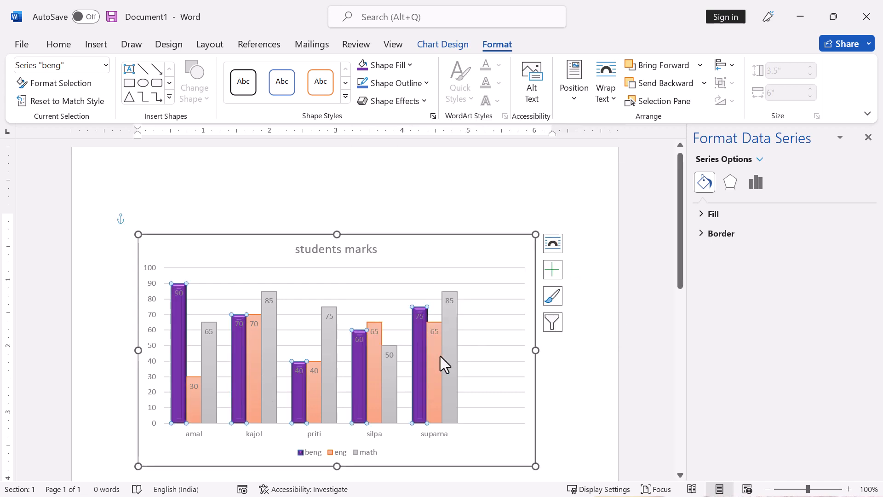
Step: Try the eng series as Stacked Bar in a custom combination, switch it back to Clustered Column and apply the combination
left_click(195, 392)
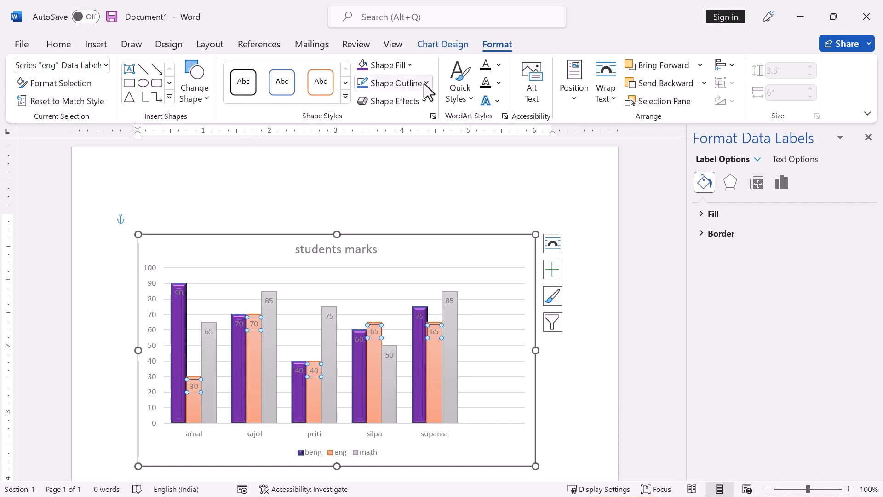
right_click(177, 339)
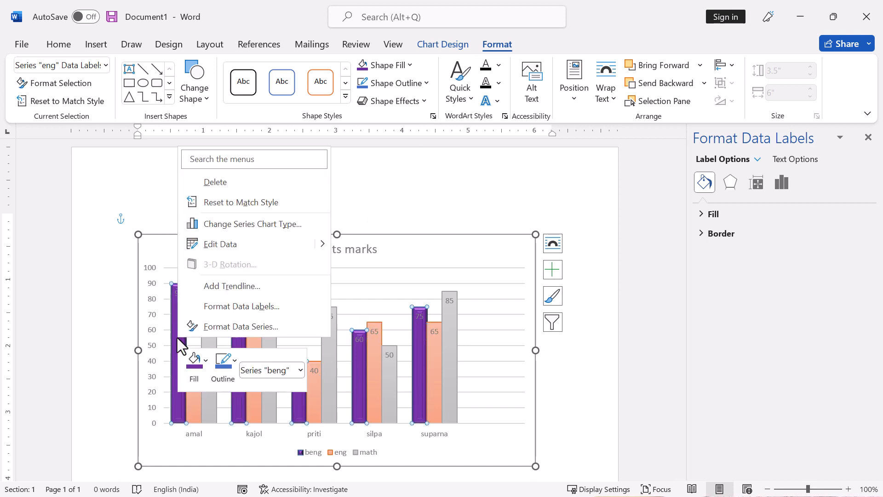
left_click(243, 225)
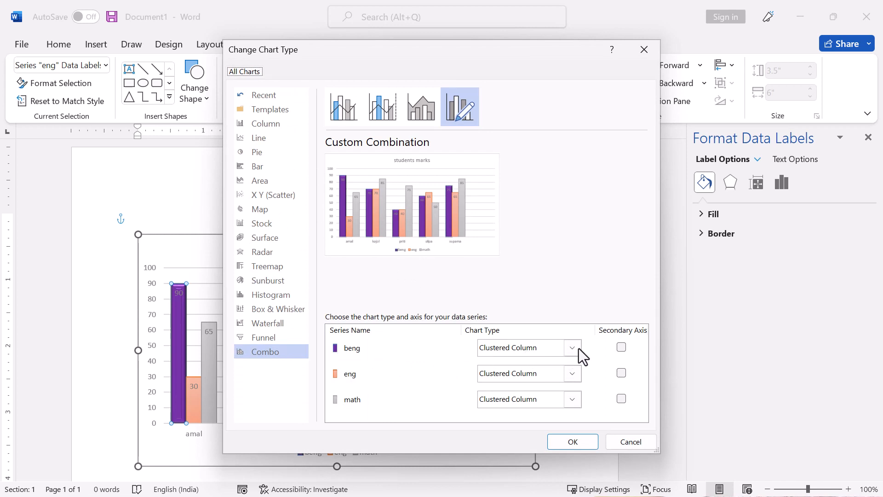
left_click(575, 379)
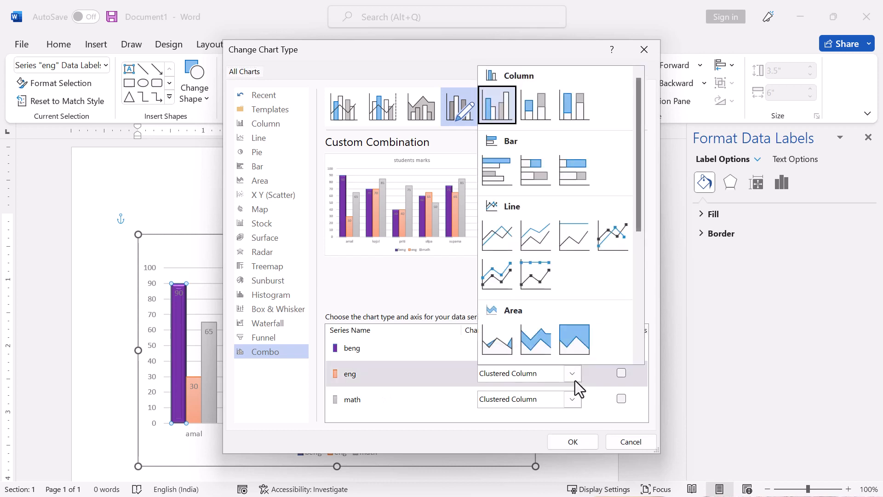
left_click(531, 181)
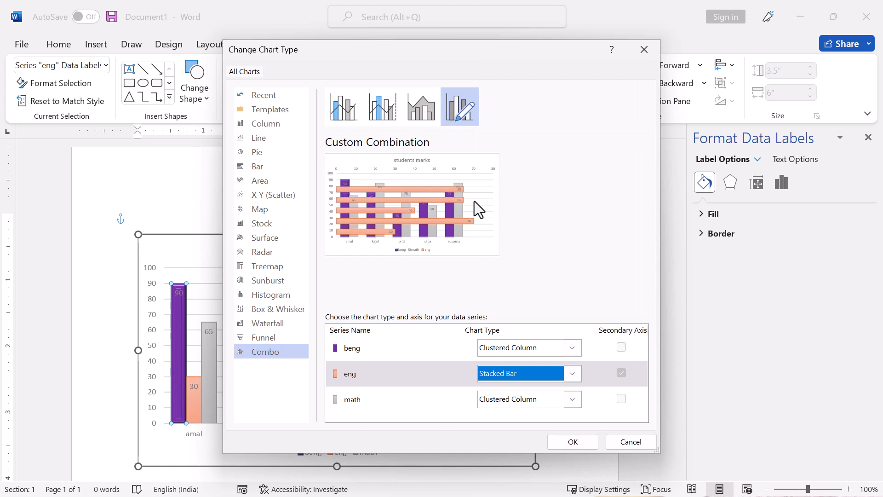
left_click(573, 374)
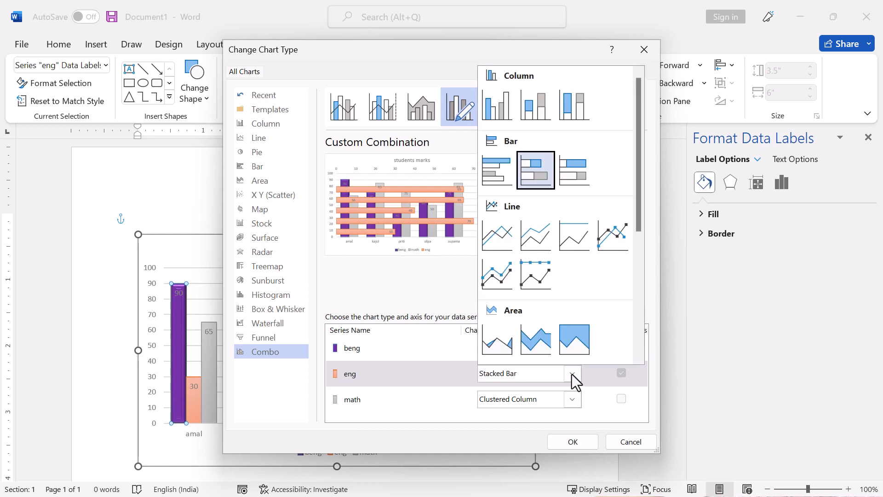
left_click(487, 109)
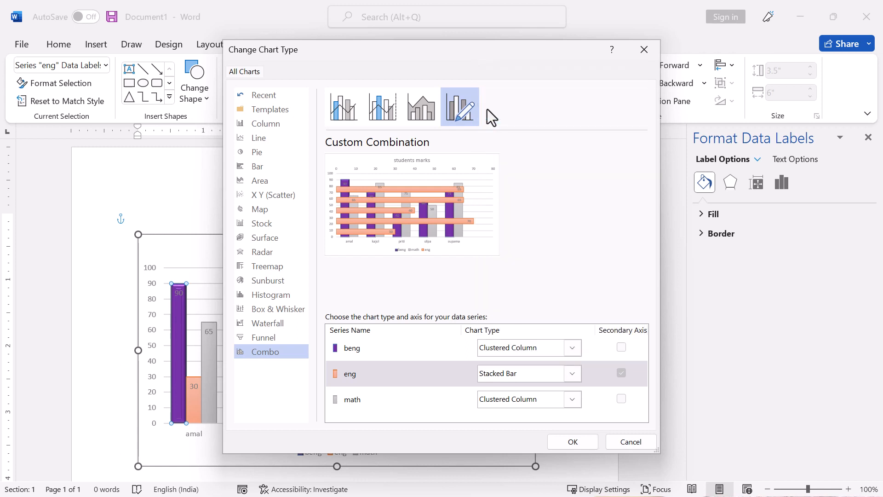
left_click(578, 443)
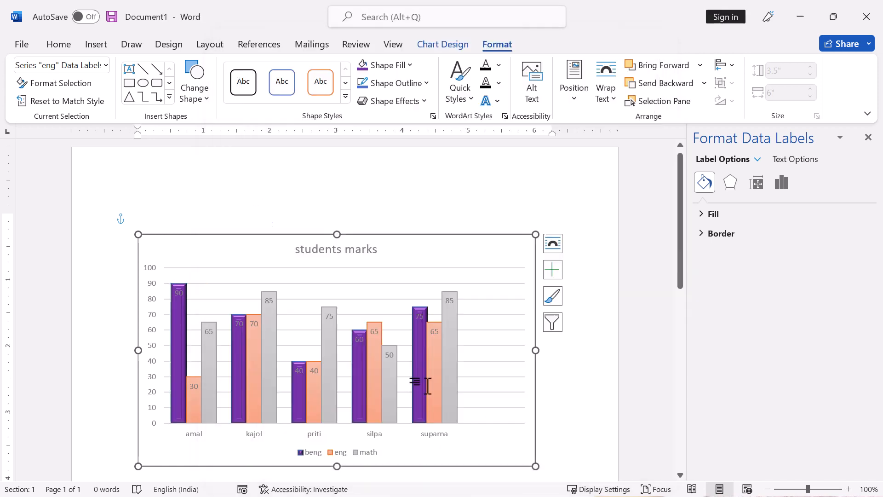
Step: Undo the last chart type change of the eng series
right_click(236, 361)
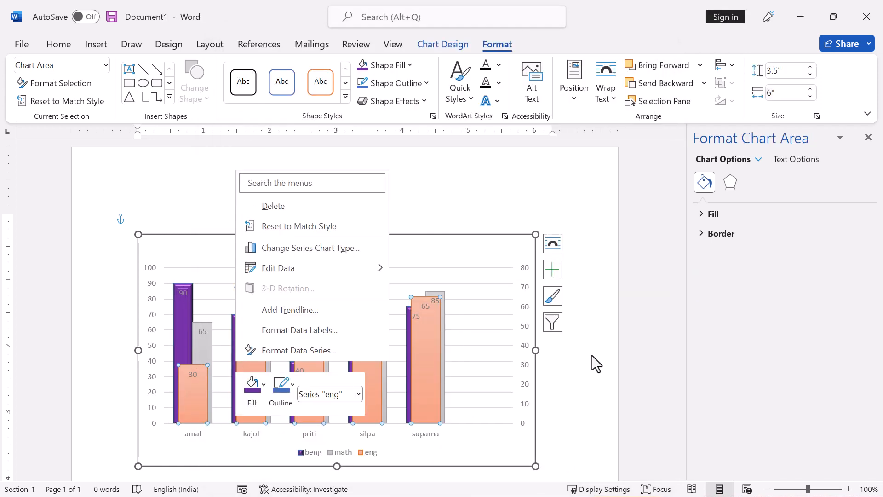
key("Escape")
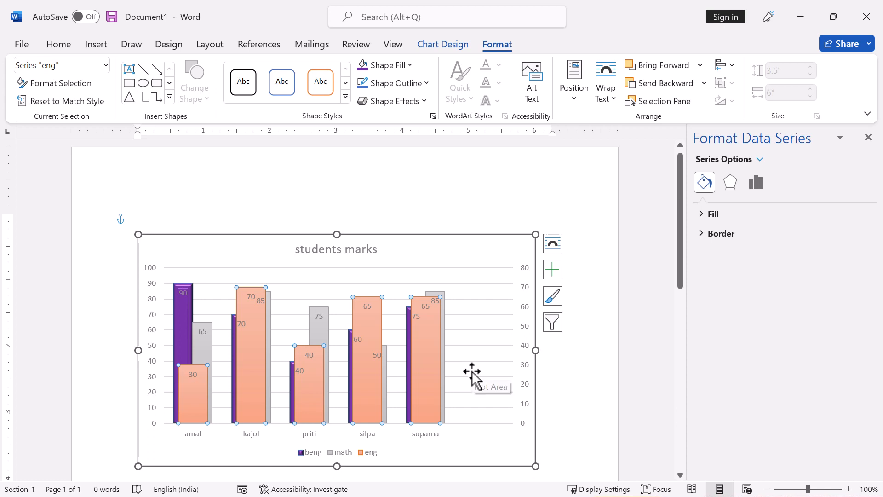
key("ctrl+z")
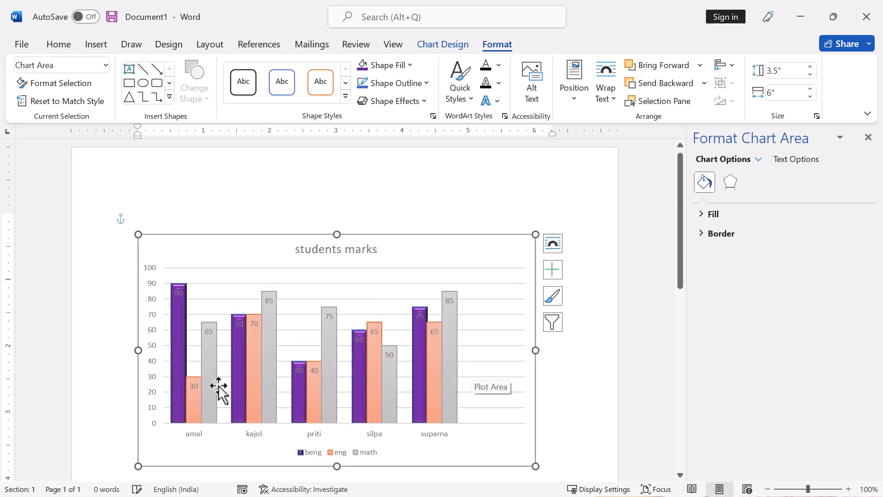
Step: Try a series overlap of 48% and a gap width of 318% on the eng series, and undo both changes
right_click(180, 366)
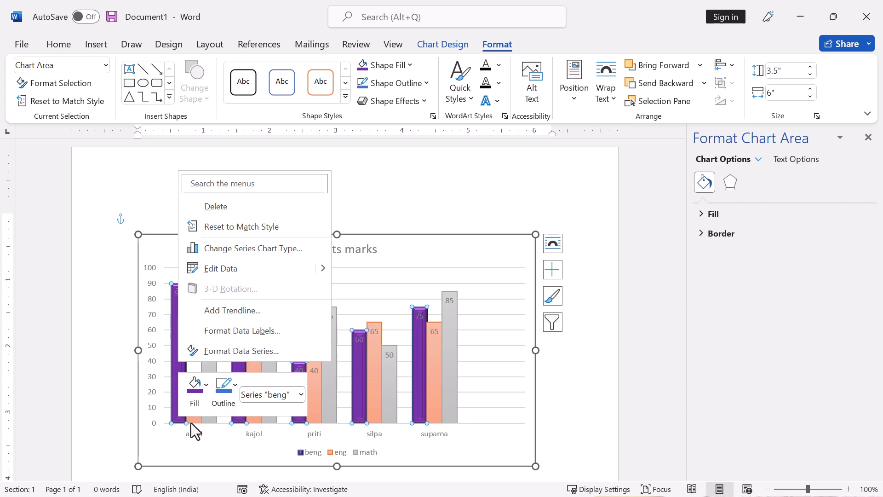
key("Escape")
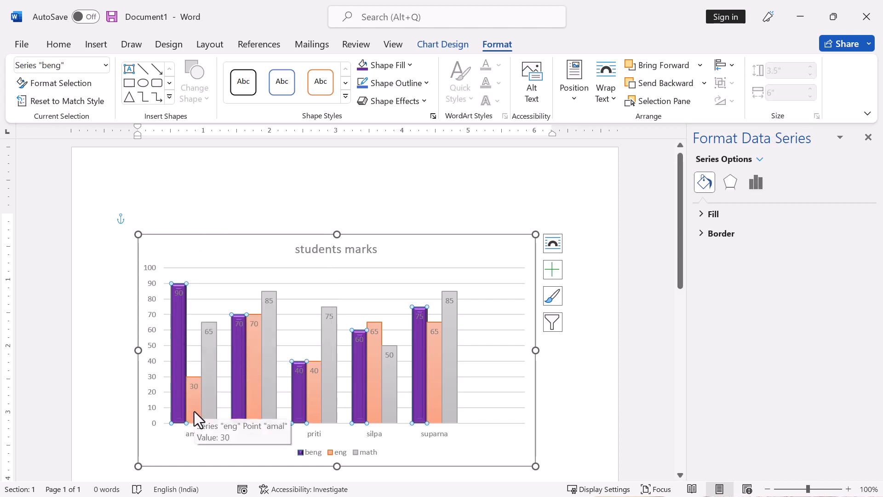
right_click(194, 411)
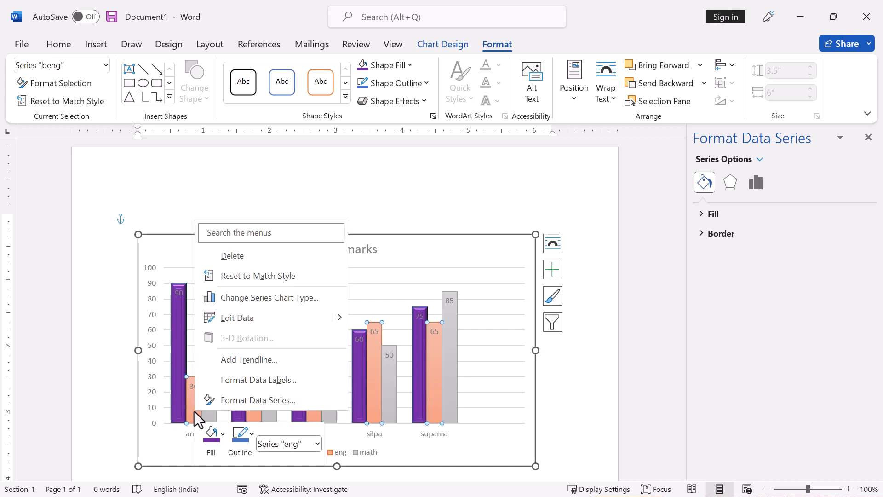
left_click(248, 399)
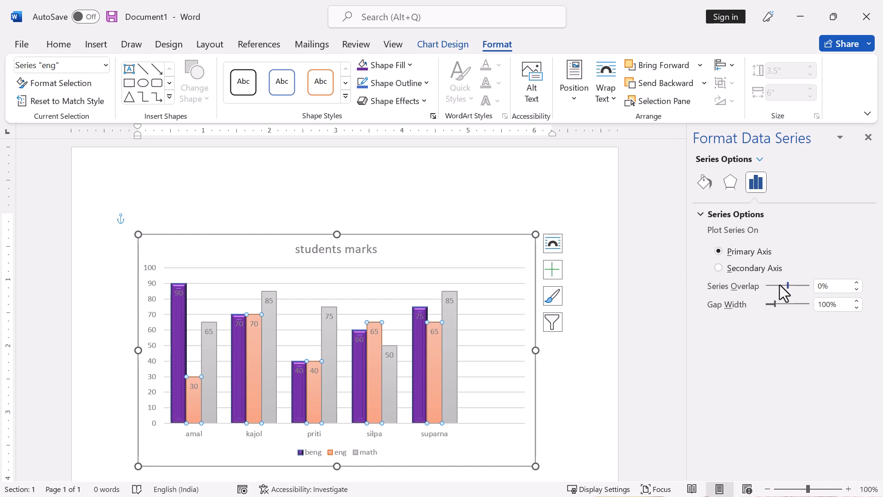
left_click_drag(787, 286, 793, 305)
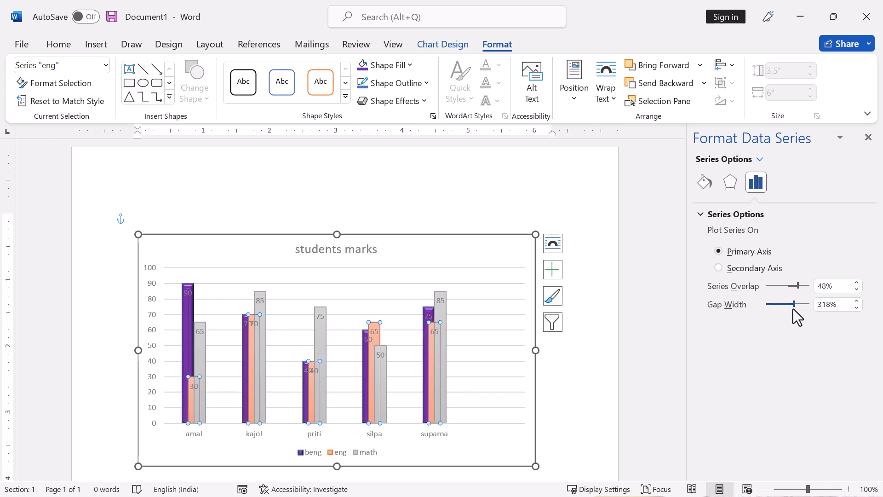
key("ctrl+z")
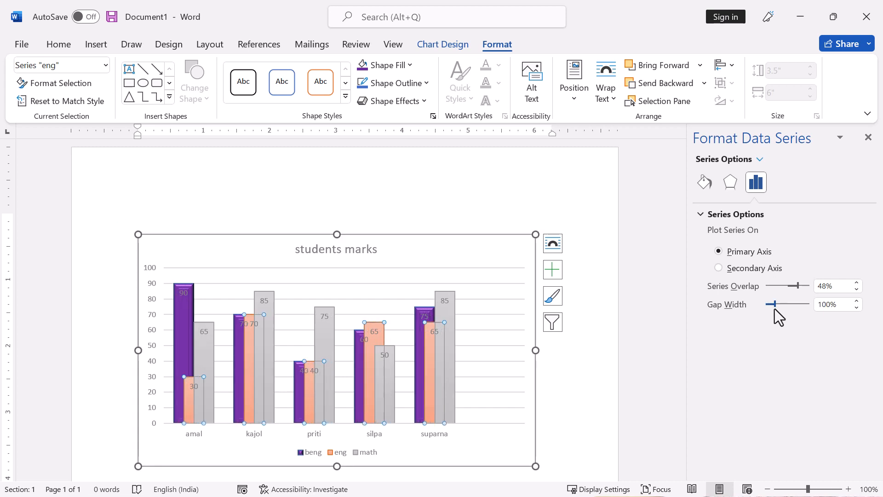
key("ctrl+z")
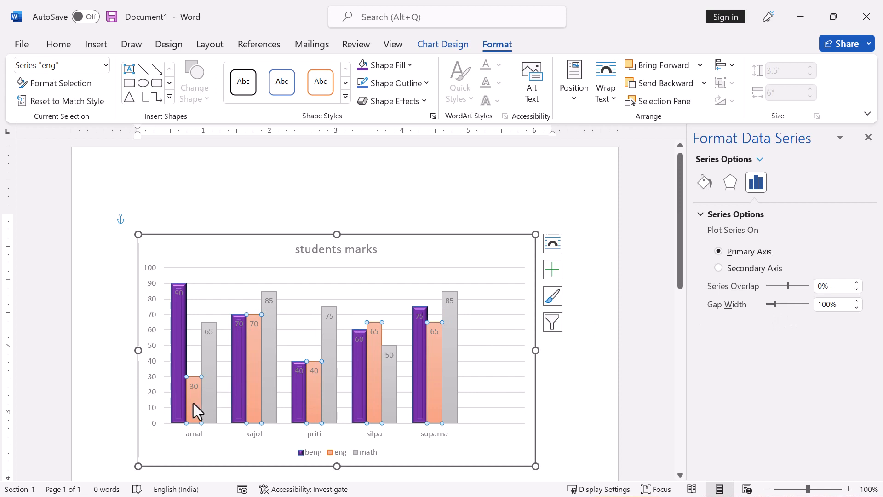
Step: Try the Inside Base and Outside End positions for the eng series' data labels and set them to Center
right_click(194, 403)
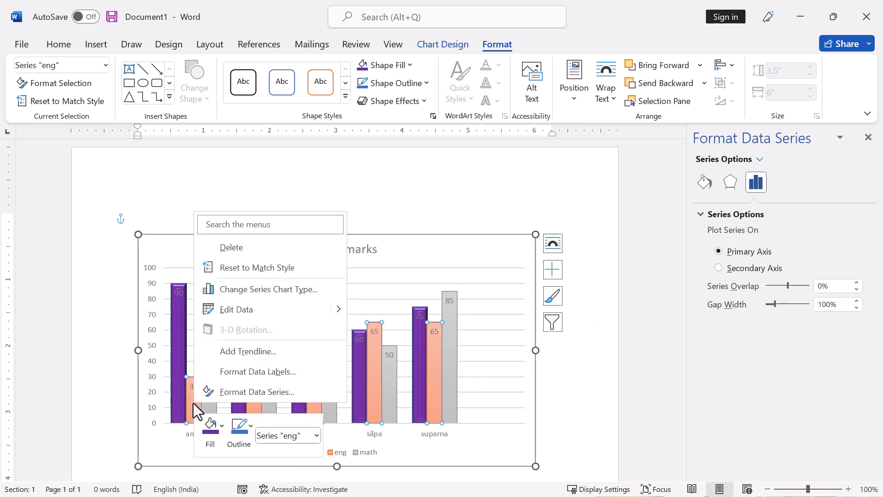
left_click(255, 376)
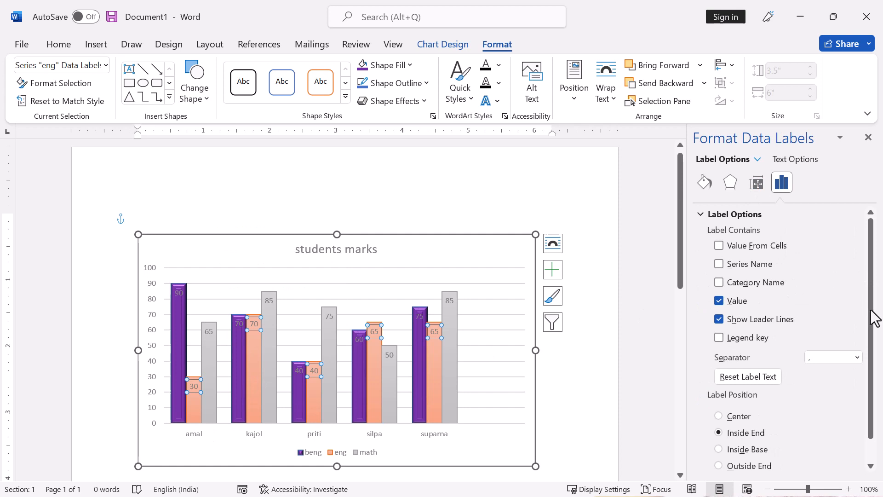
left_click_drag(873, 315, 874, 371)
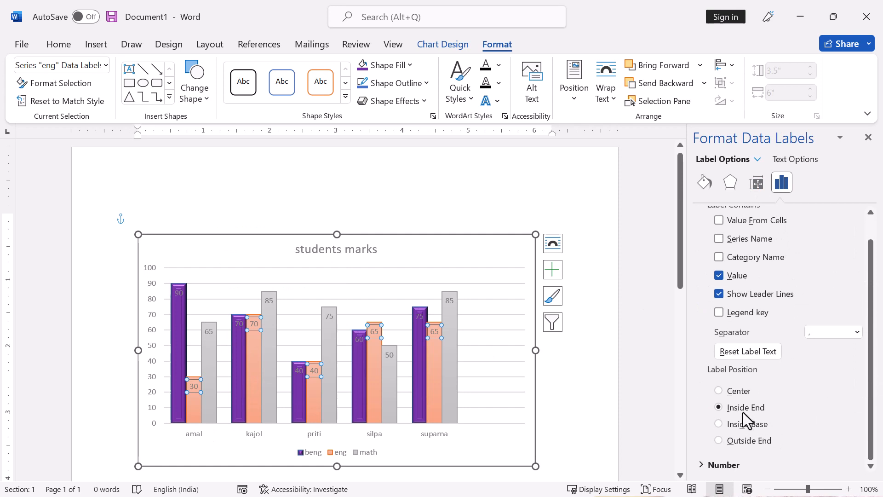
left_click(718, 424)
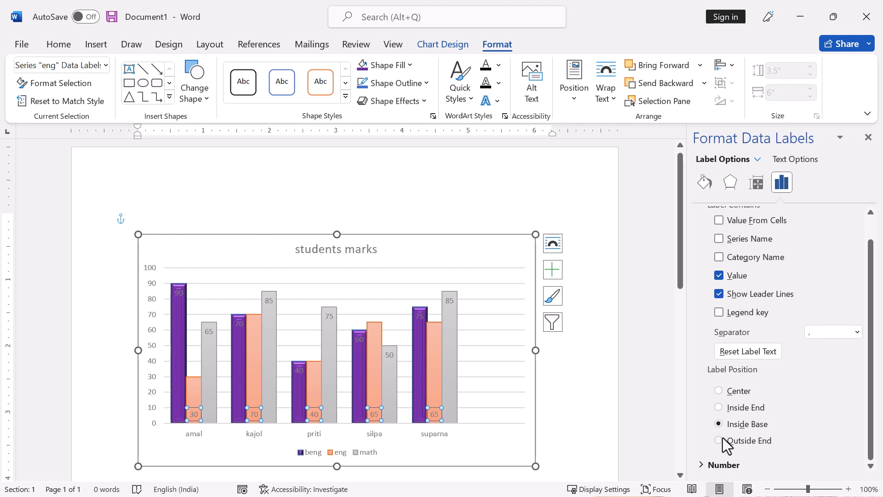
left_click(718, 440)
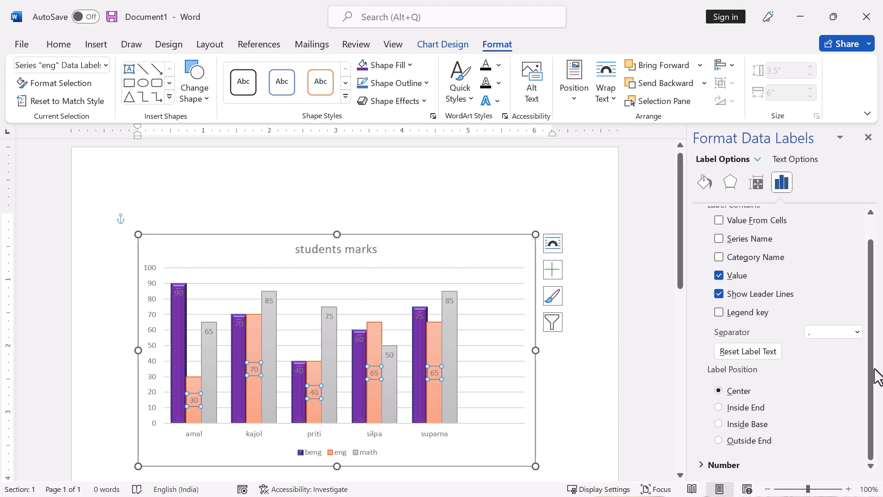
left_click_drag(873, 384, 869, 301)
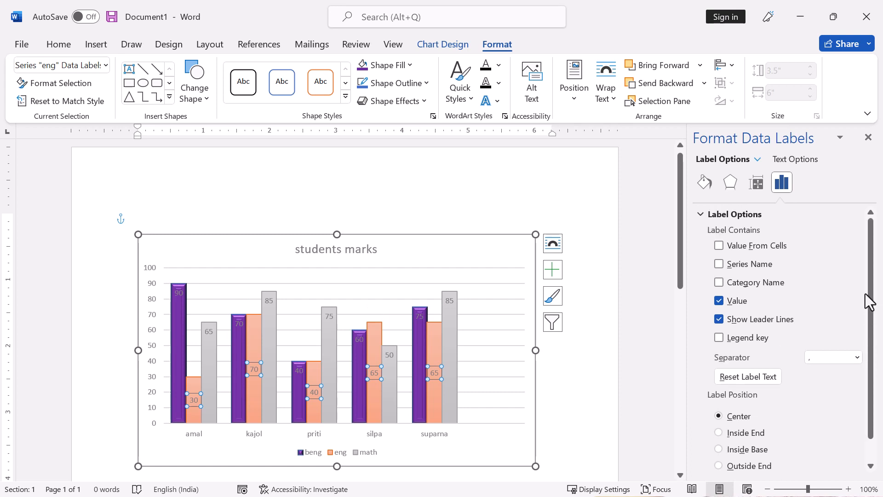
Step: Give the eng series' data labels a solid fill in standard yellow
left_click(708, 184)
left_click(712, 216)
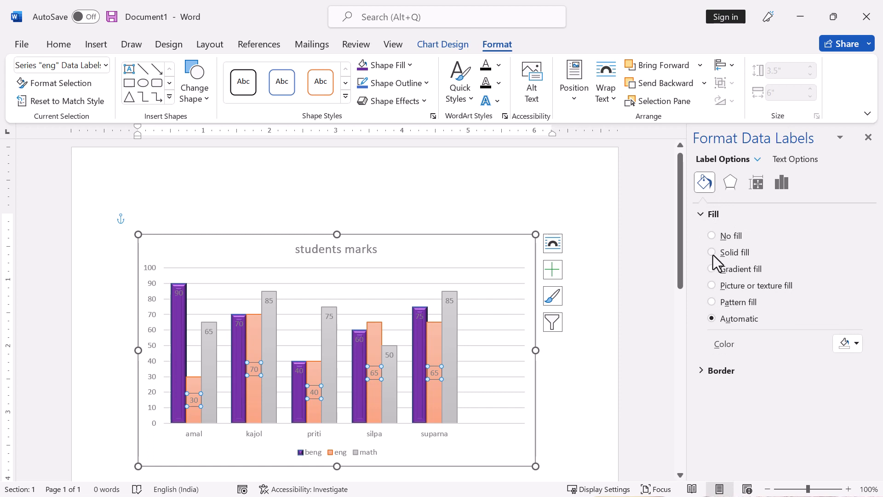
left_click(712, 253)
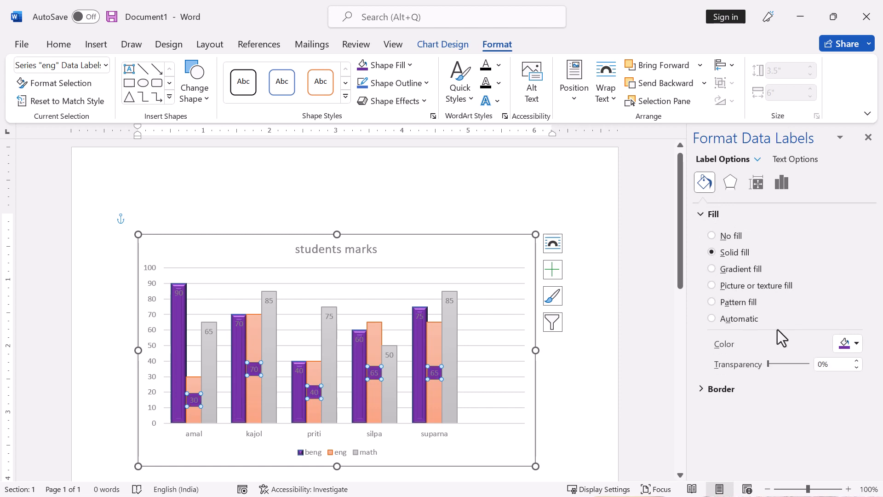
left_click(856, 345)
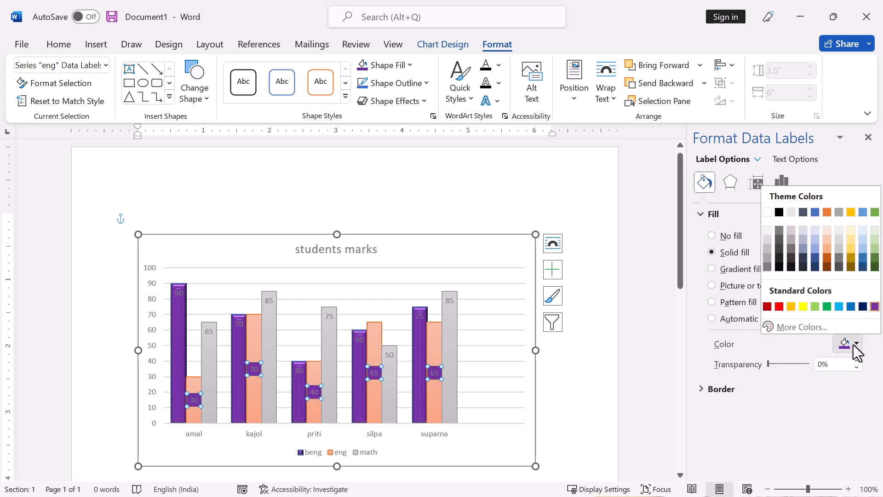
left_click(803, 305)
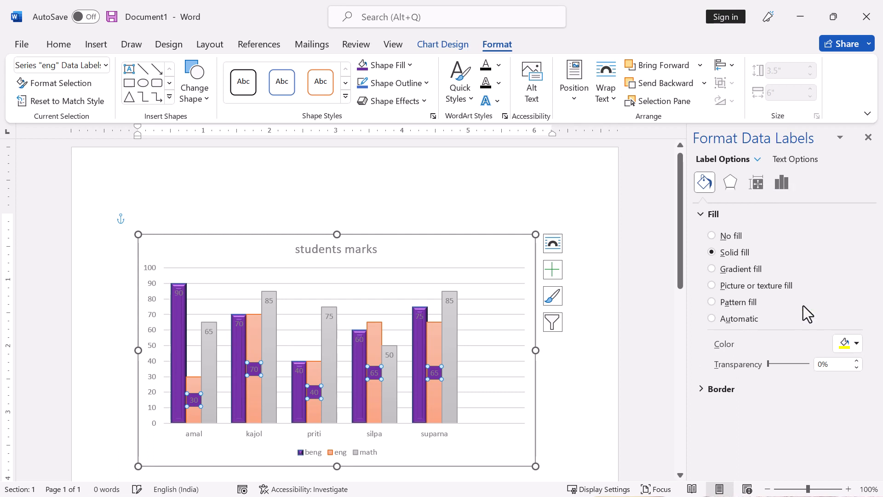
Step: Fill all columns of the eng series with solid standard yellow
left_click(195, 384)
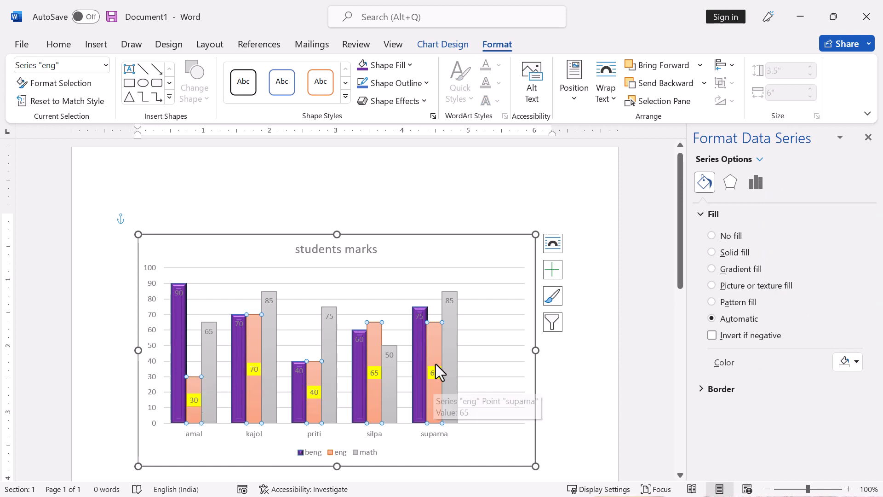
left_click(715, 254)
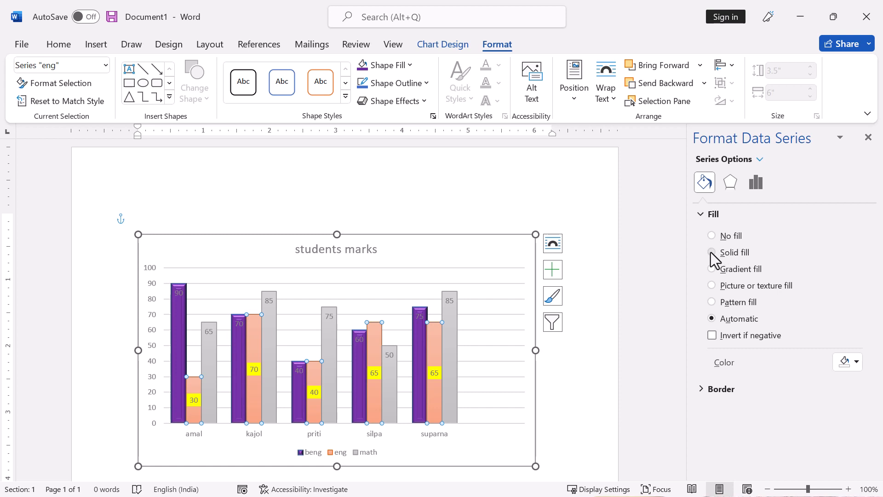
left_click(857, 362)
left_click(787, 433)
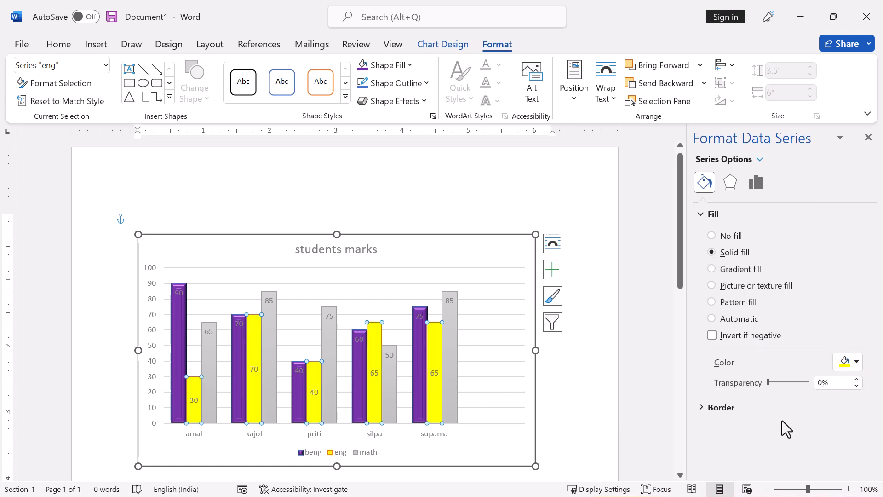
Step: Give the eng series columns a gradient fill using the gold preset in the third row of the preset gradients
left_click(712, 268)
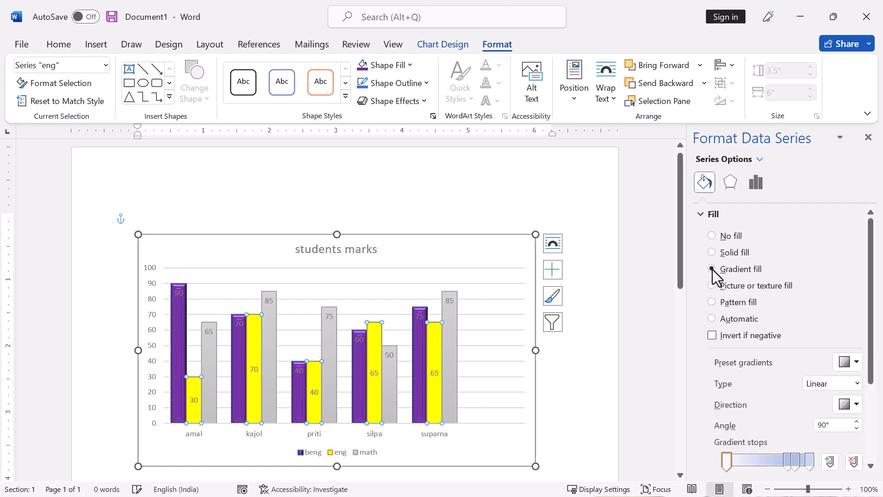
left_click_drag(873, 352, 874, 429)
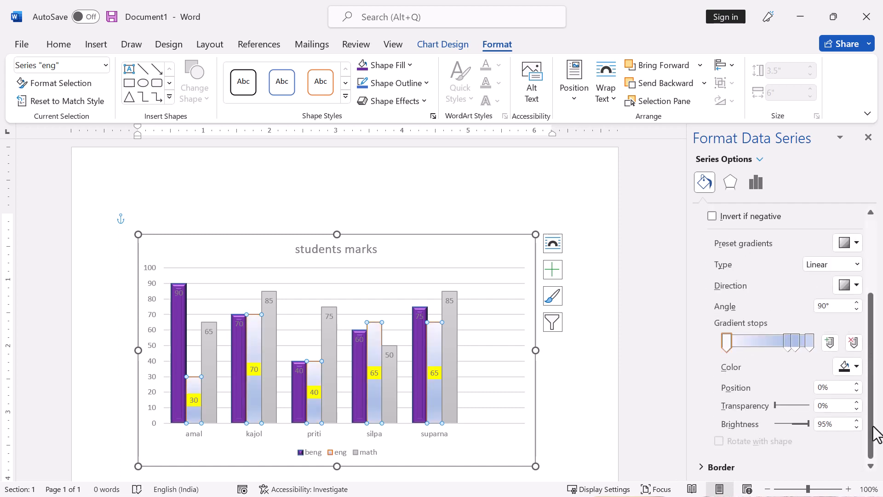
left_click(856, 244)
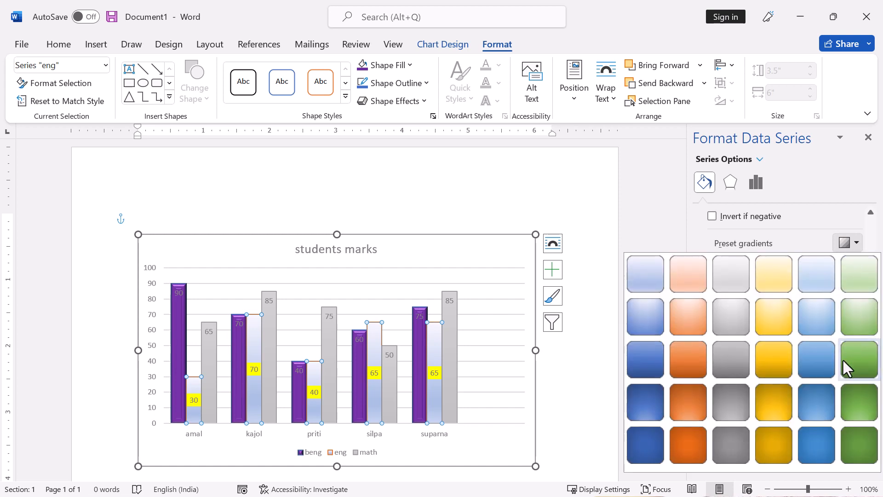
left_click(783, 363)
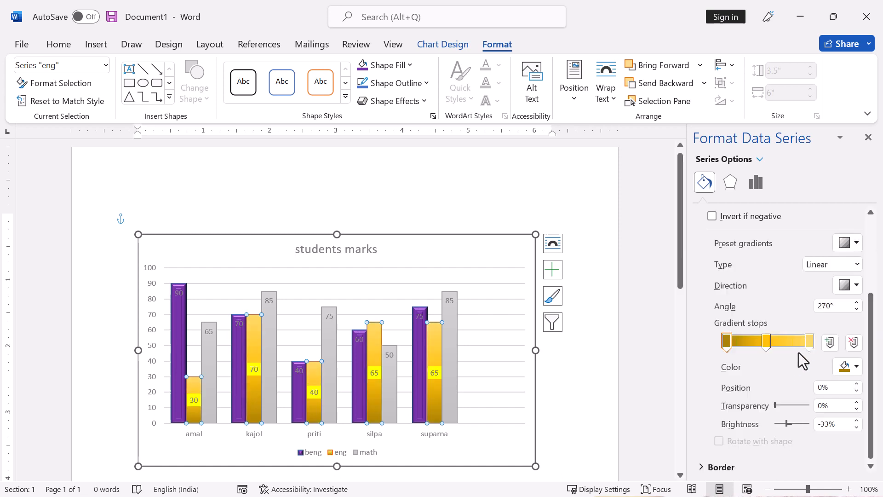
Step: Move the middle gradient stop of the eng series fill to 67% and color it standard red
left_click(767, 341)
left_click_drag(782, 341, 782, 342)
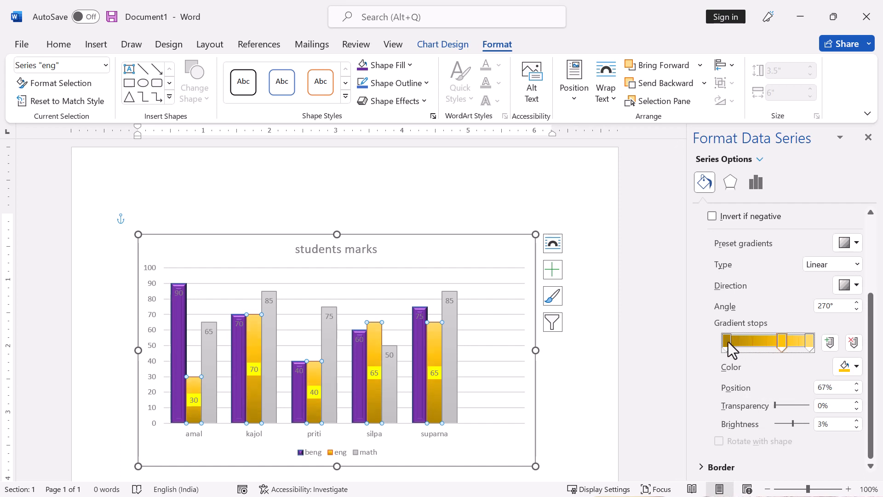
left_click(854, 367)
left_click(780, 330)
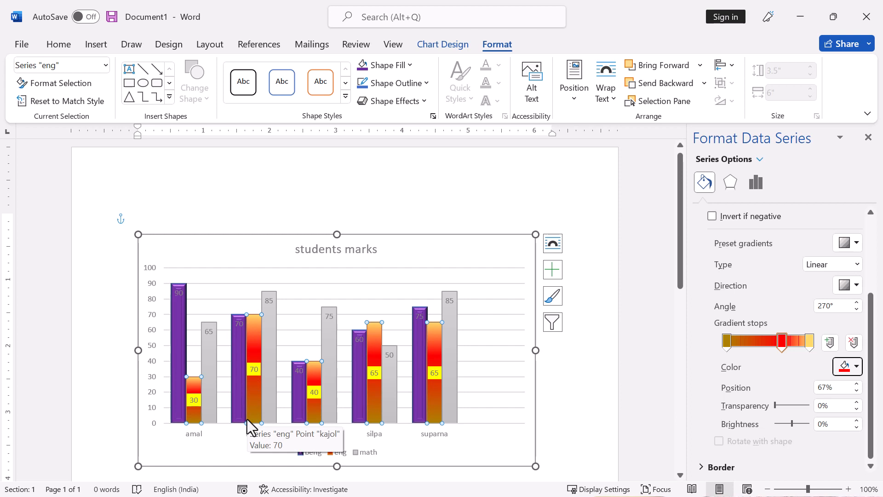
Step: Fill the math series columns with the picture 20191010_105015 from the Saved Pictures folder
left_click(208, 390)
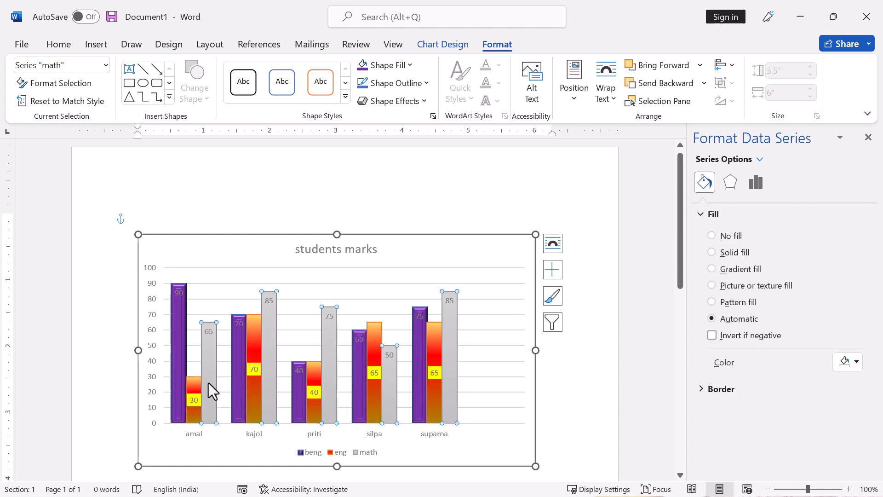
left_click(713, 286)
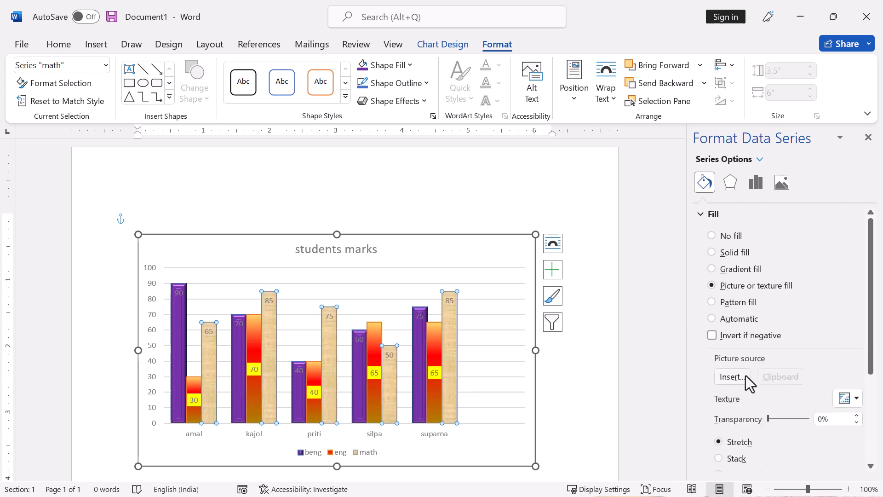
left_click_drag(871, 355, 879, 416)
left_click(729, 274)
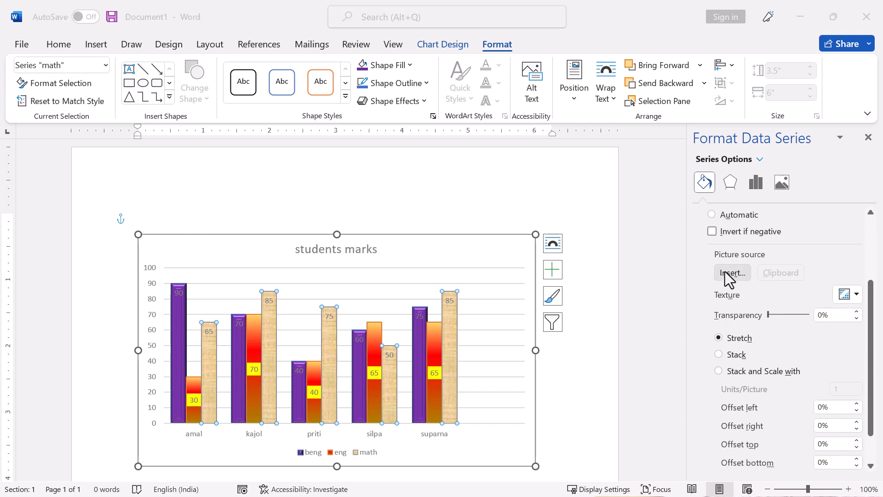
left_click(326, 217)
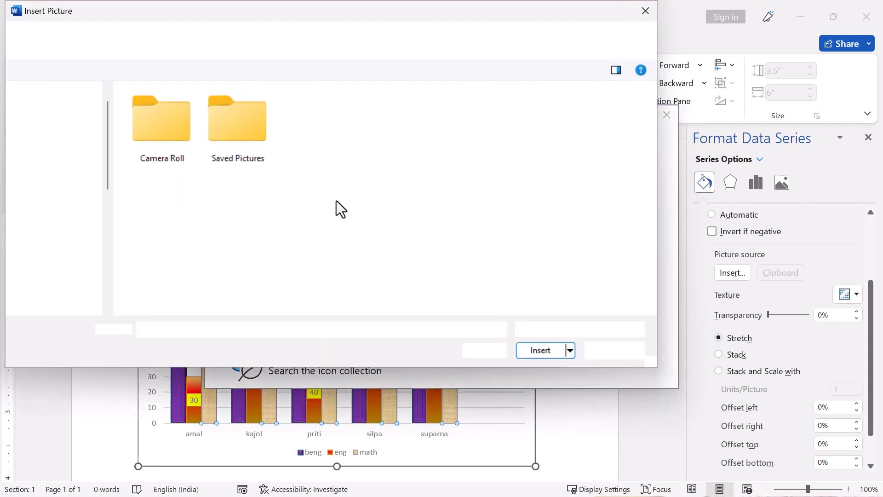
double_click(256, 135)
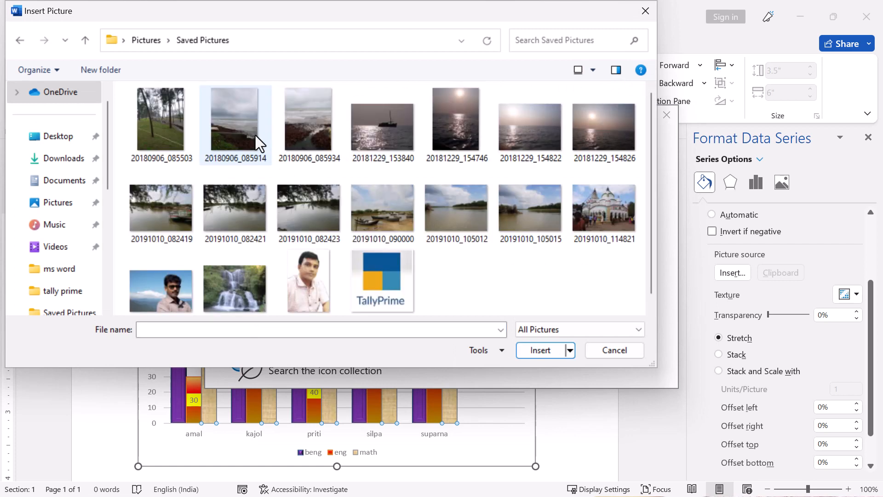
left_click(533, 212)
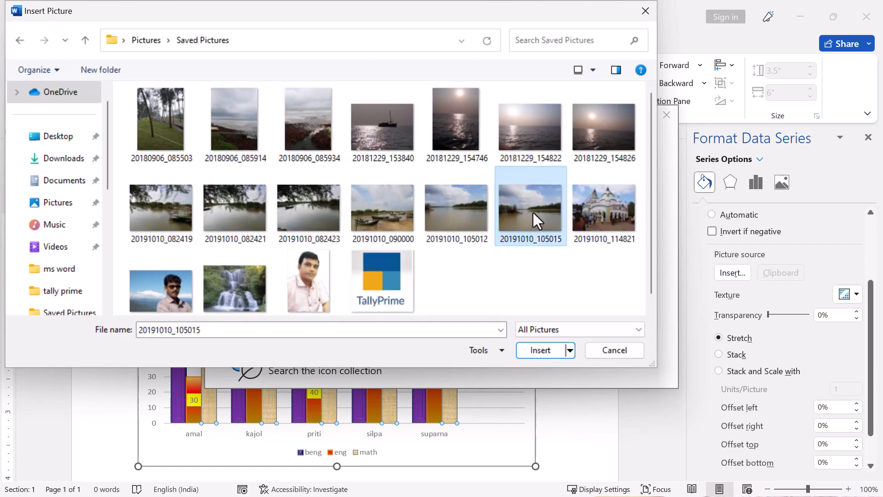
left_click(541, 350)
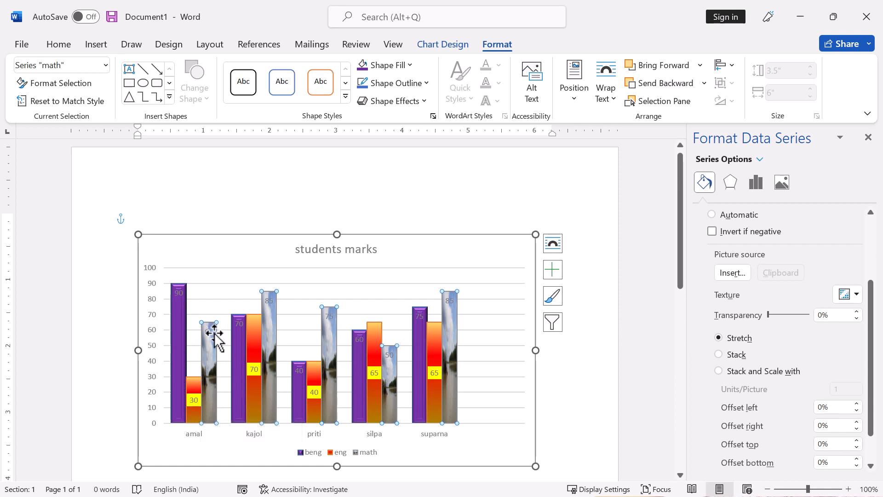
left_click(505, 311)
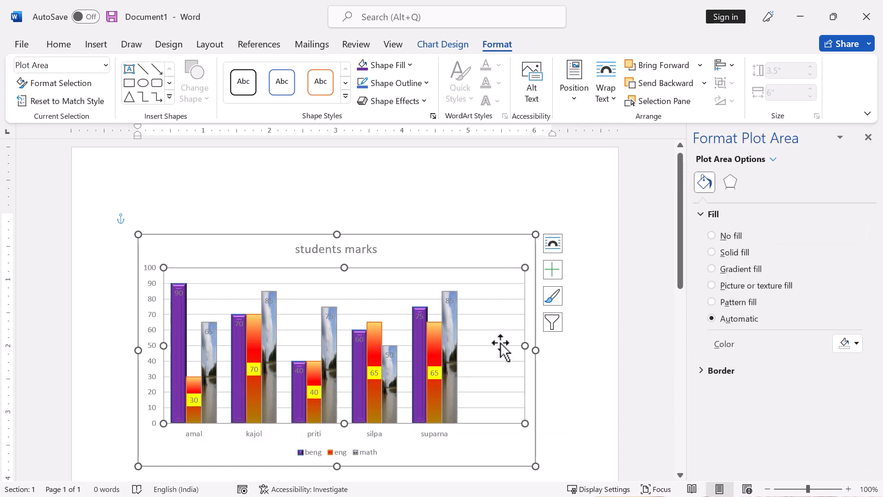
right_click(483, 278)
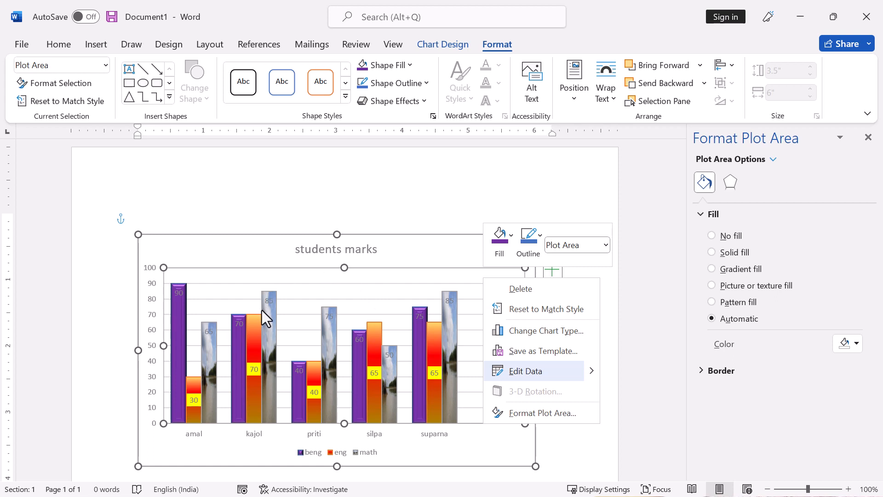
left_click(269, 330)
right_click(268, 329)
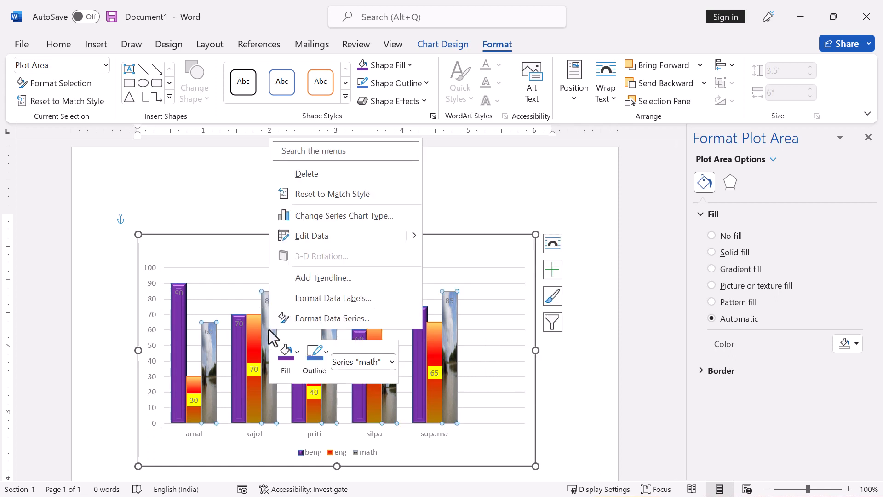
left_click(333, 317)
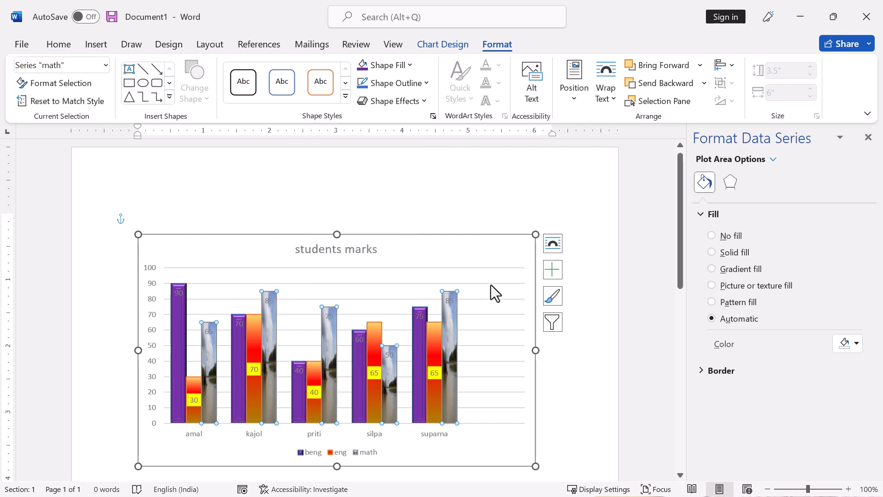
left_click(493, 282)
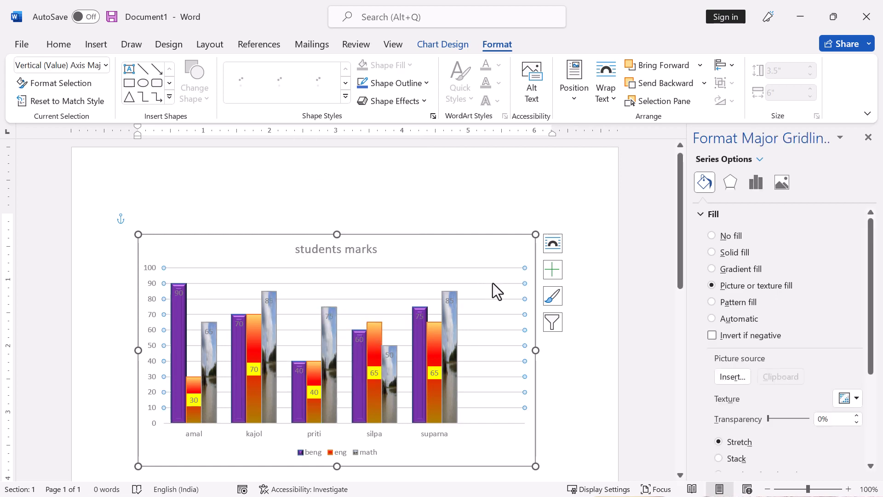
Step: Try solid, gradient and pattern fills on the chart's plot area and return its fill to Automatic
left_click(466, 275)
left_click(467, 276)
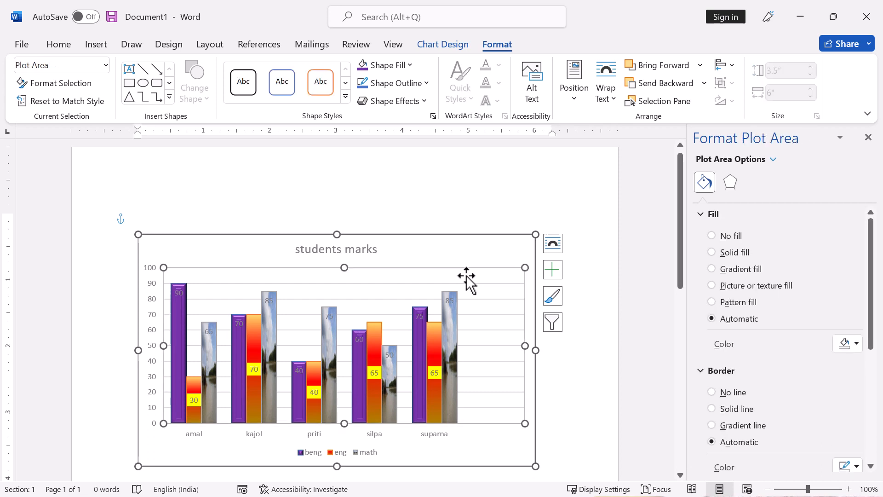
right_click(466, 276)
left_click(711, 253)
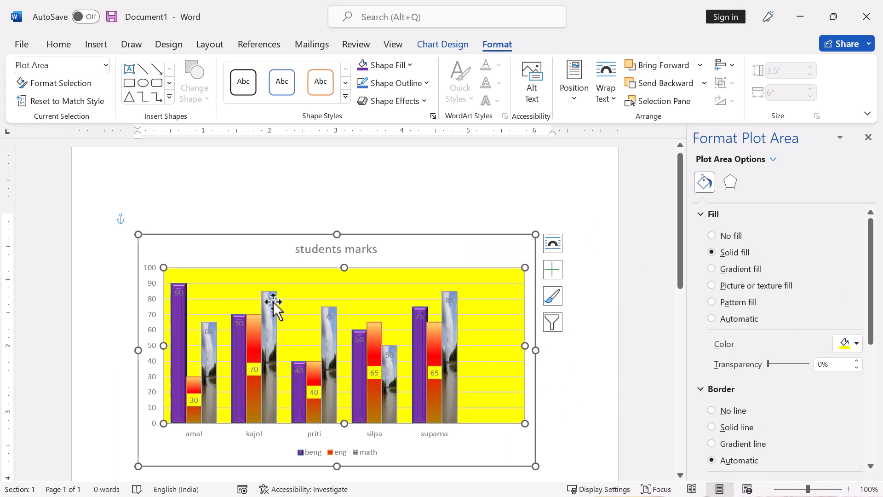
left_click(712, 269)
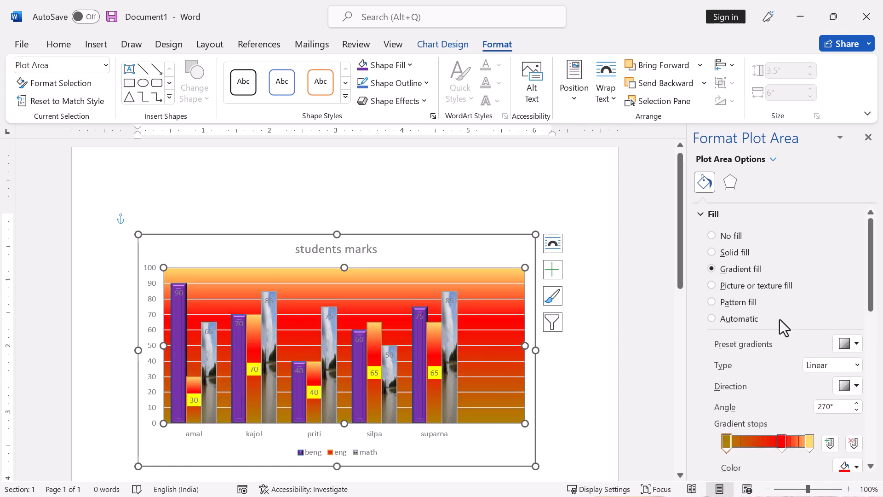
left_click(711, 301)
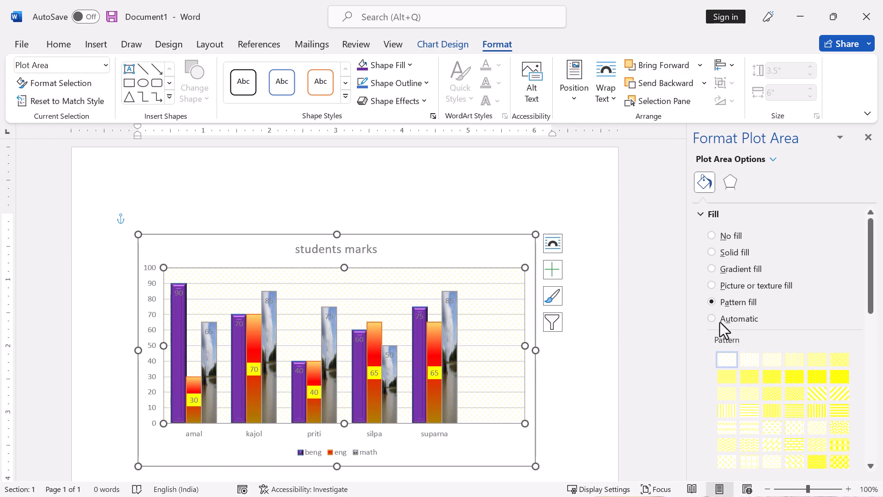
left_click(713, 319)
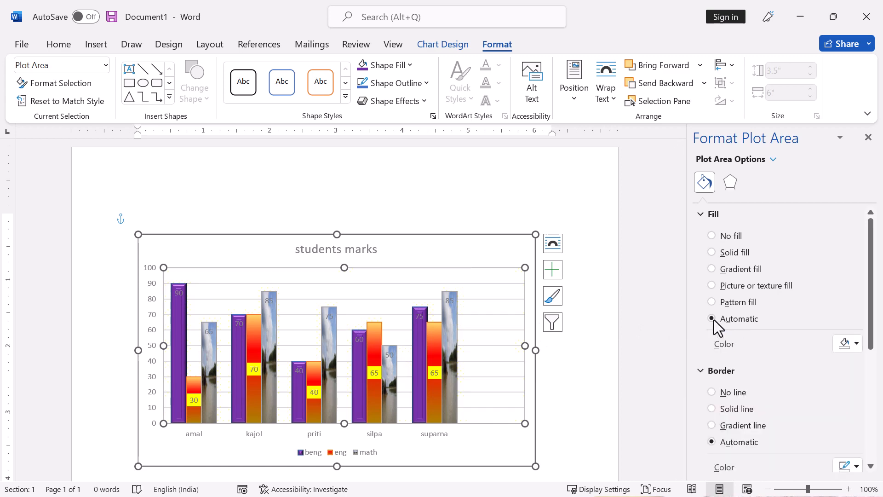
Step: Give the plot area a solid border line in standard light blue
left_click_drag(874, 311, 881, 368)
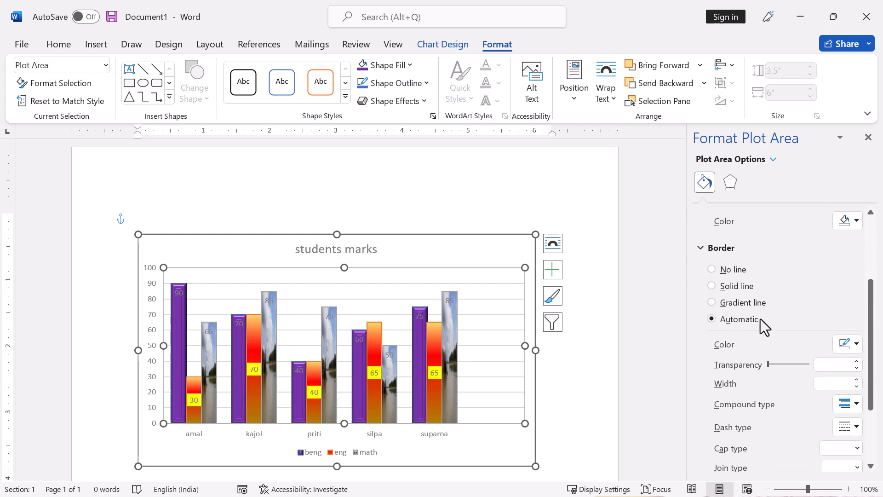
left_click(857, 345)
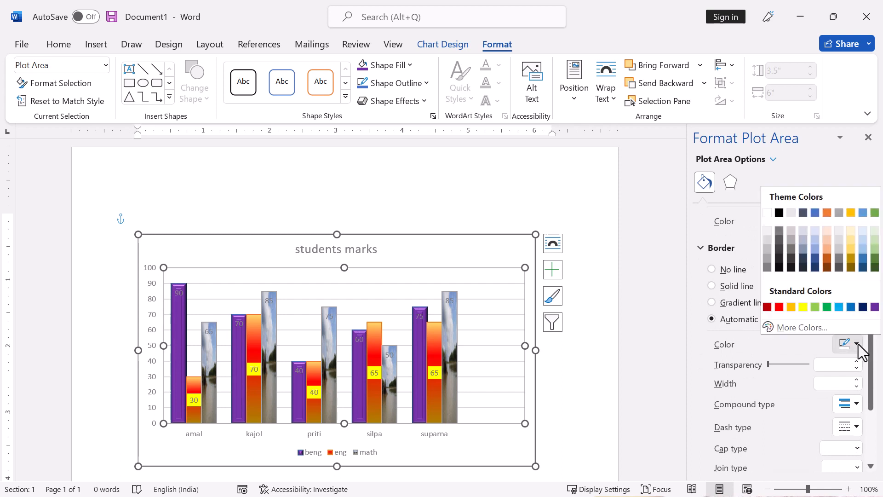
left_click(839, 310)
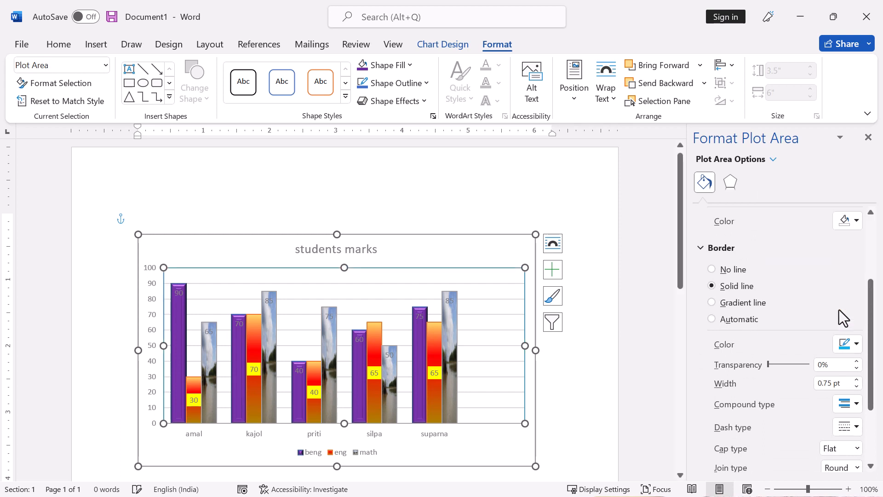
Step: Give the plot area a gradient fill using the green preset in the second row of the preset gradients
scroll(862, 352, "up", 3)
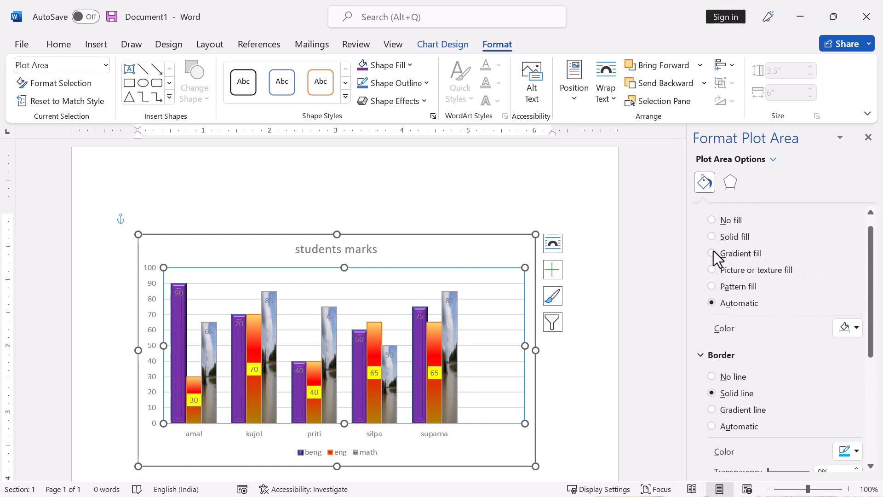
left_click(713, 255)
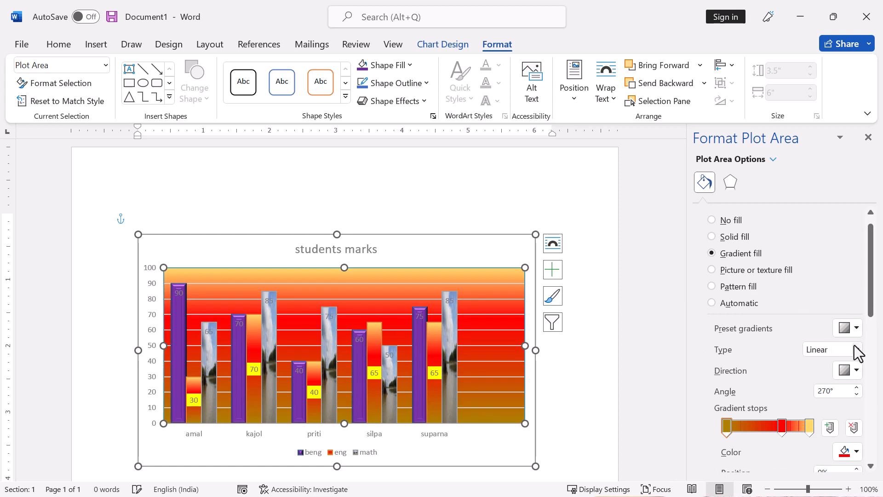
left_click(856, 330)
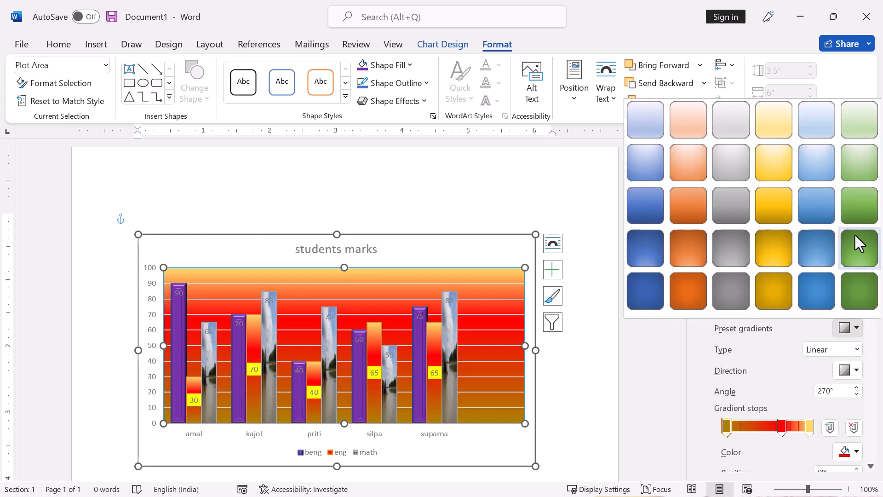
left_click(860, 165)
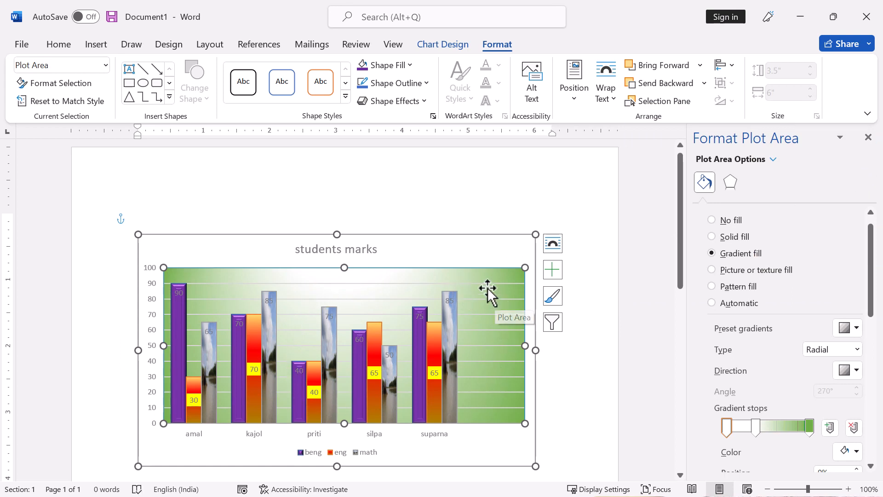
Step: Fill the chart area background with the waterfall picture IMG_3116 from the Saved Pictures folder
left_click(461, 248)
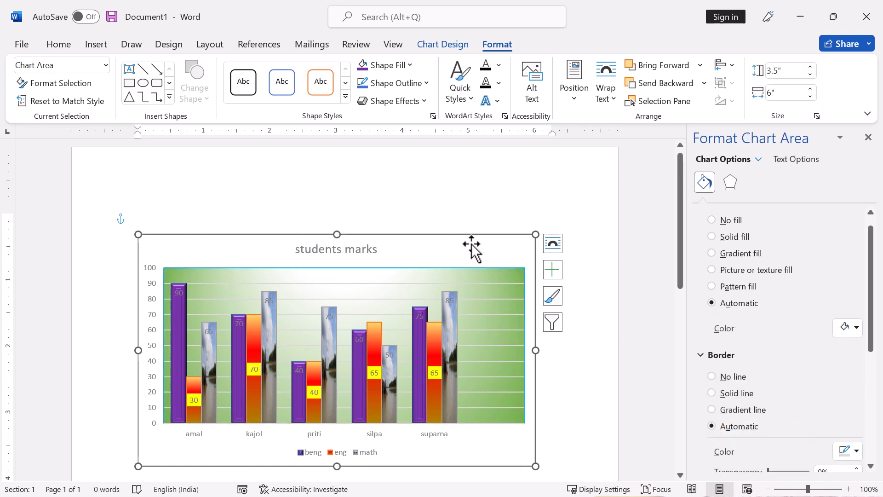
right_click(473, 246)
left_click(443, 251)
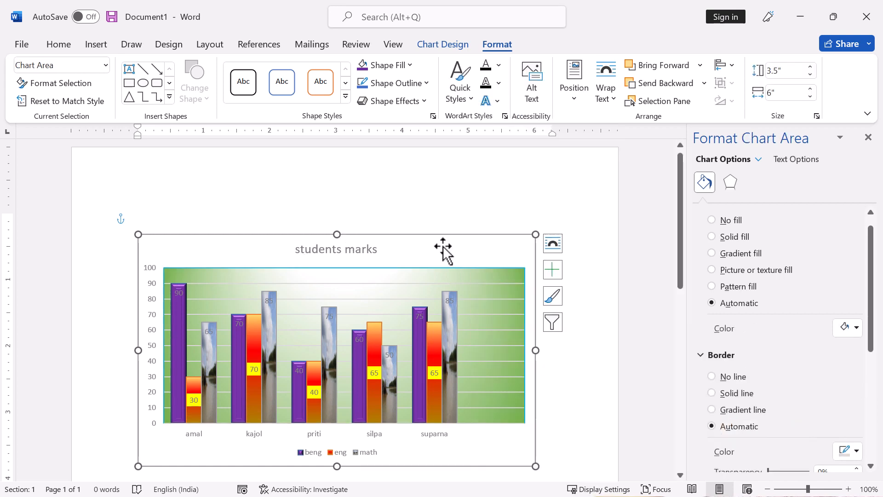
right_click(469, 245)
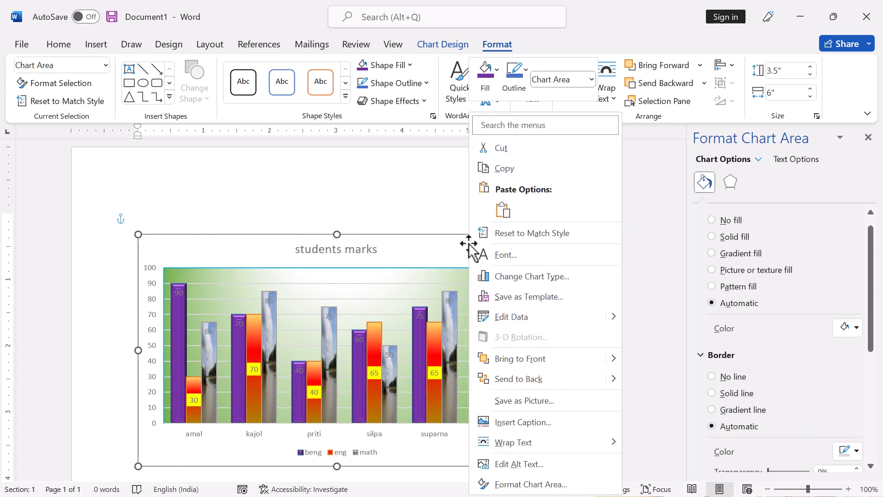
left_click(523, 484)
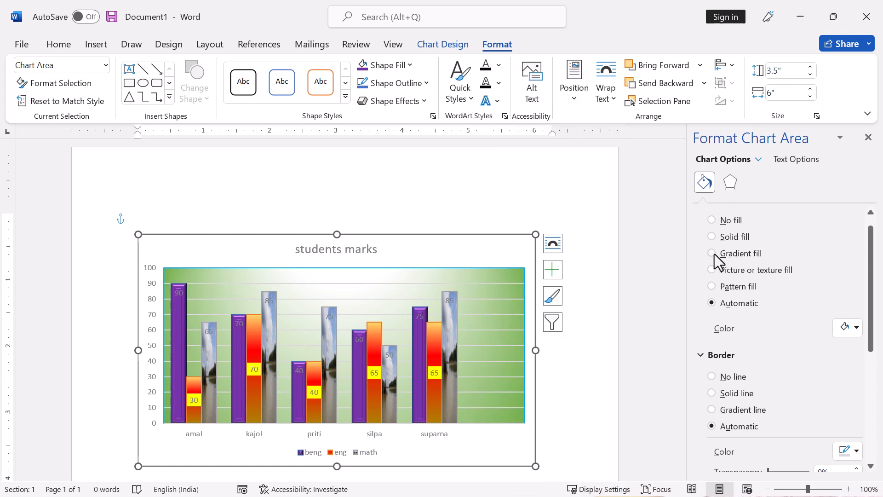
left_click(713, 271)
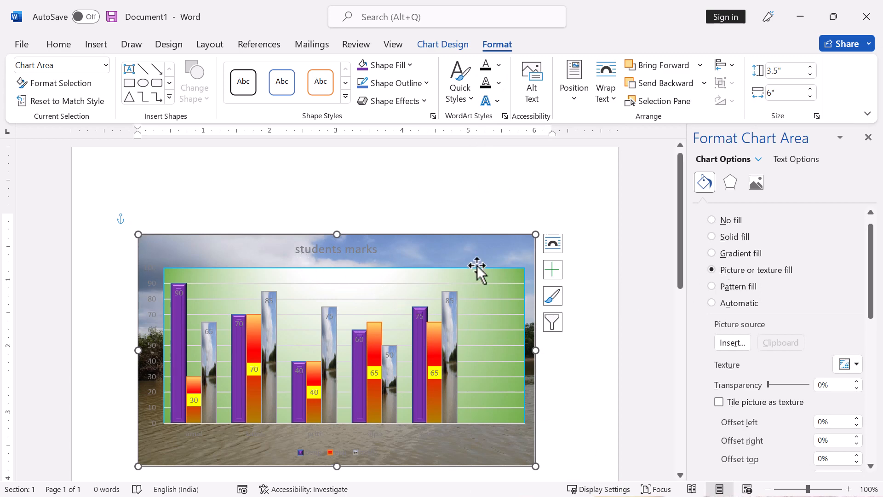
left_click(734, 343)
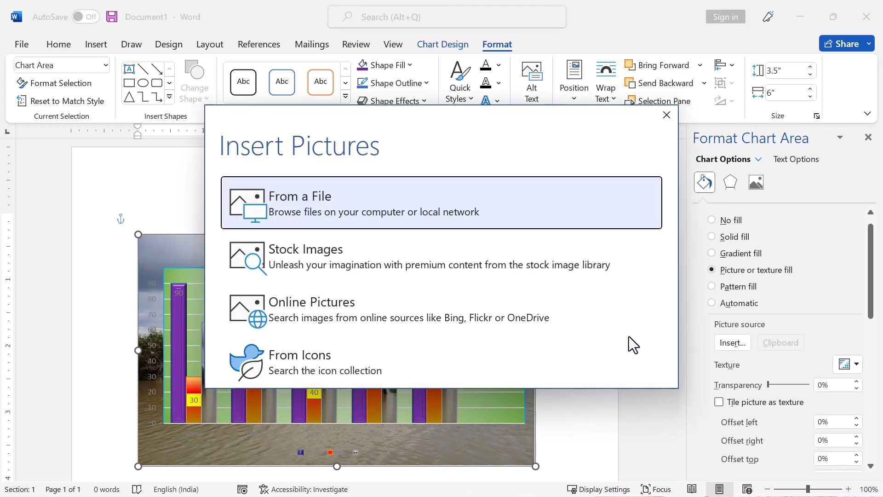
left_click(308, 202)
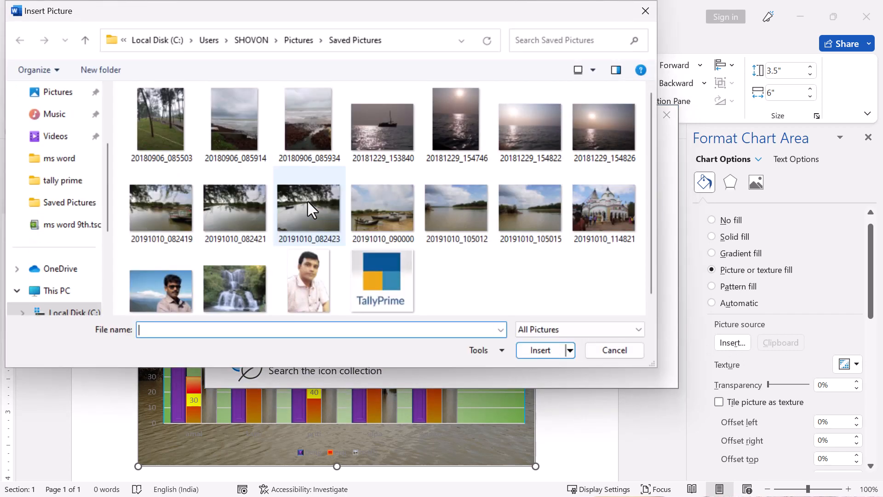
left_click(260, 294)
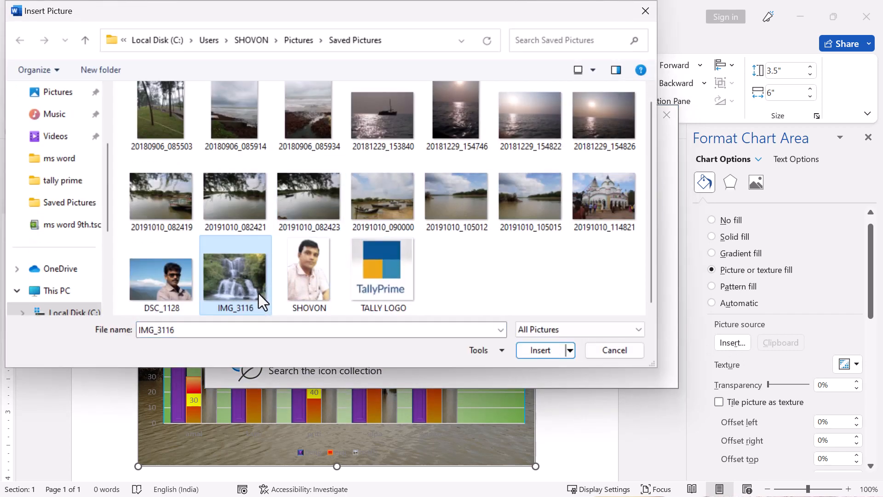
left_click(541, 352)
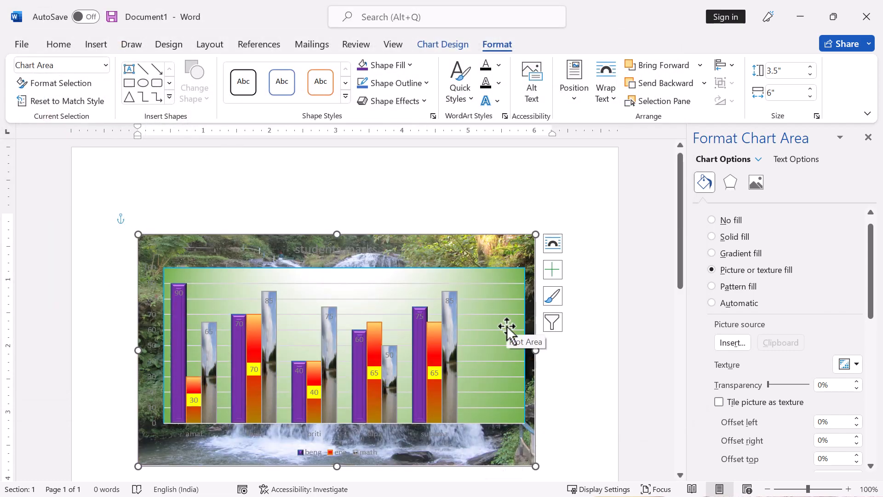
Step: Fill the chart's plot area with the temple picture 20191010_114821 from the Saved Pictures folder
left_click(484, 311)
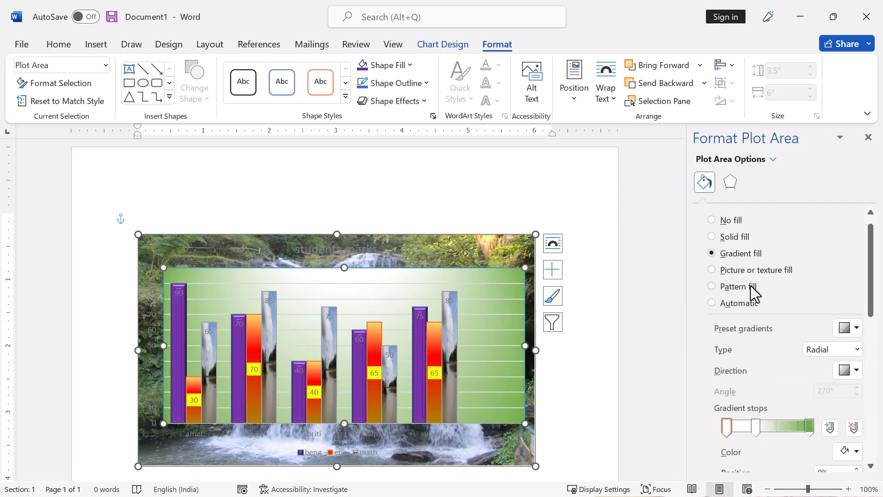
left_click(721, 273)
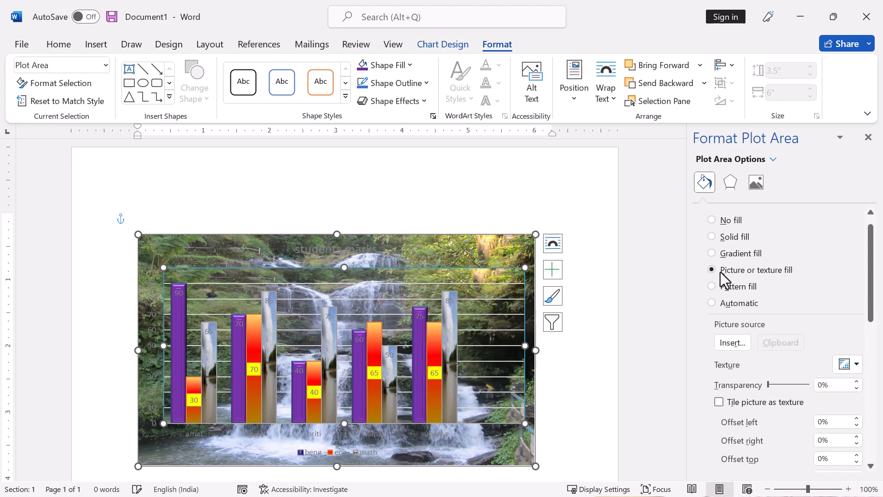
left_click(732, 342)
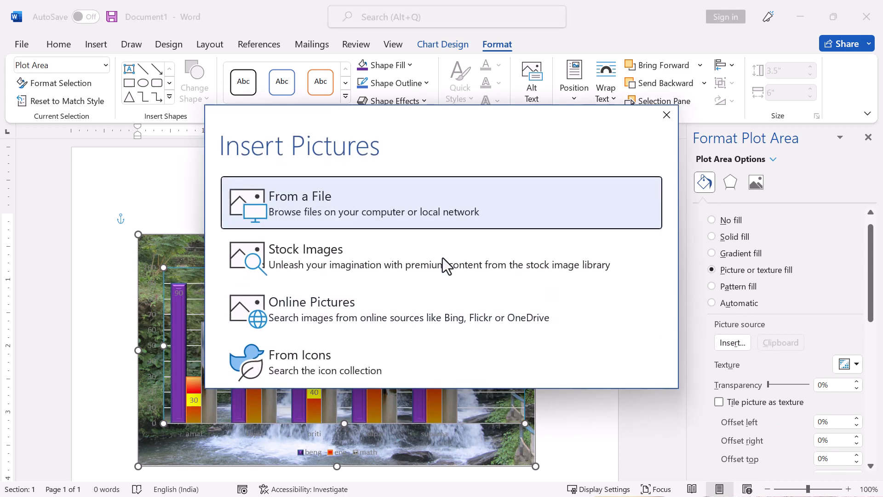
left_click(355, 208)
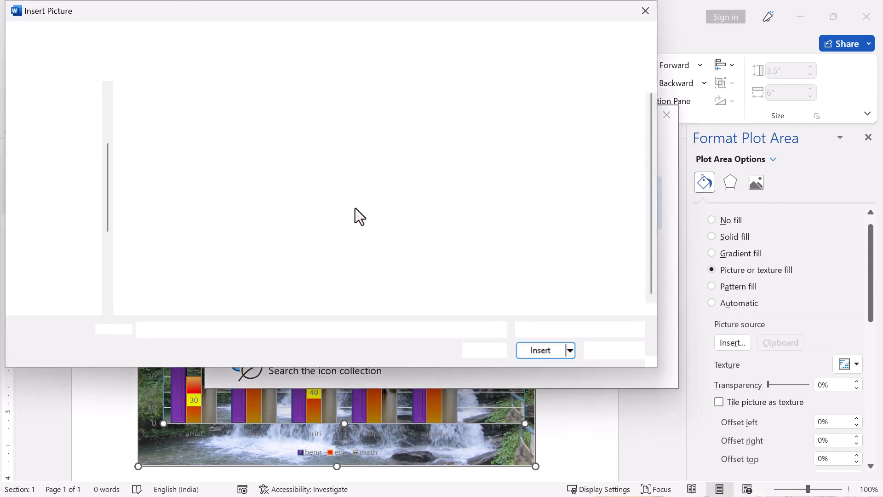
left_click(597, 205)
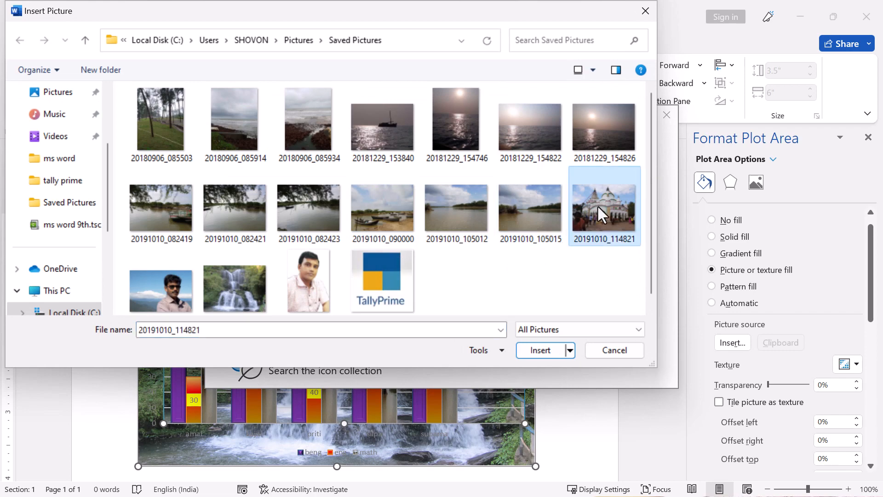
left_click(553, 349)
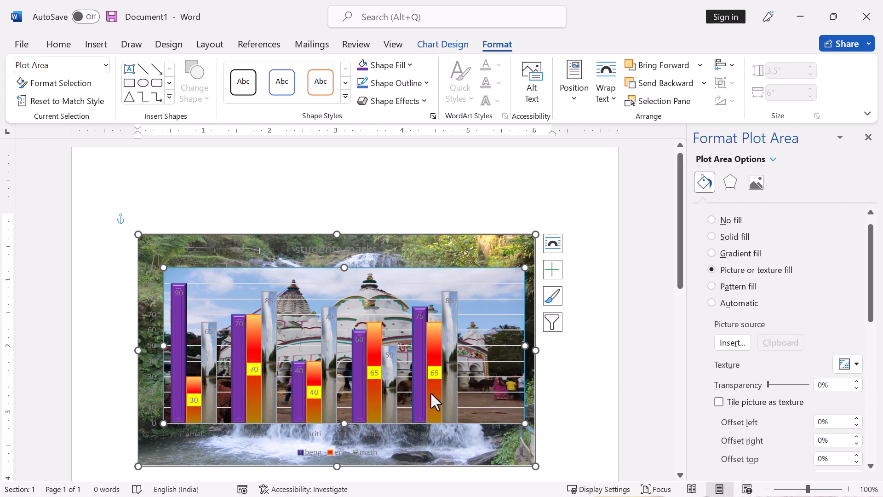
left_click(451, 376)
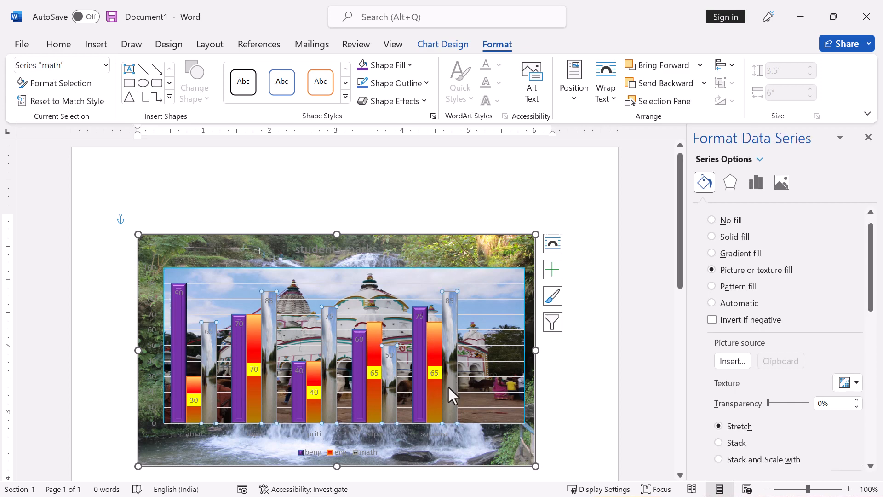
right_click(448, 387)
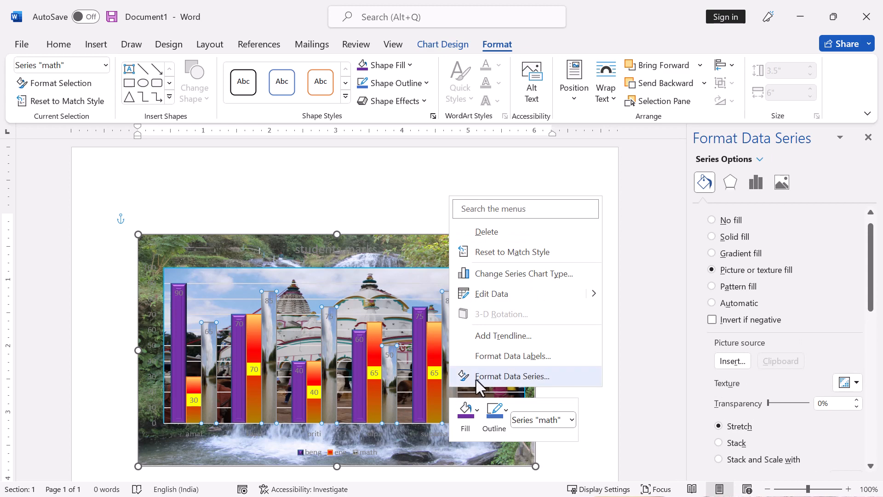
key("Escape")
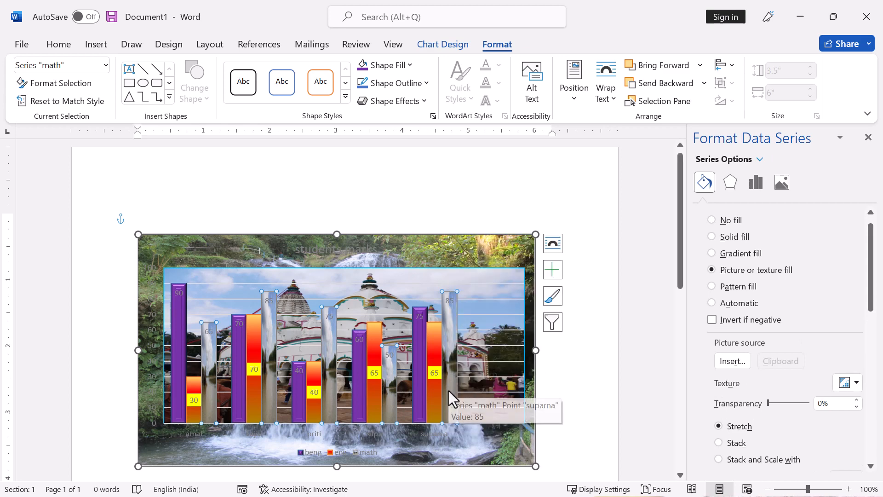